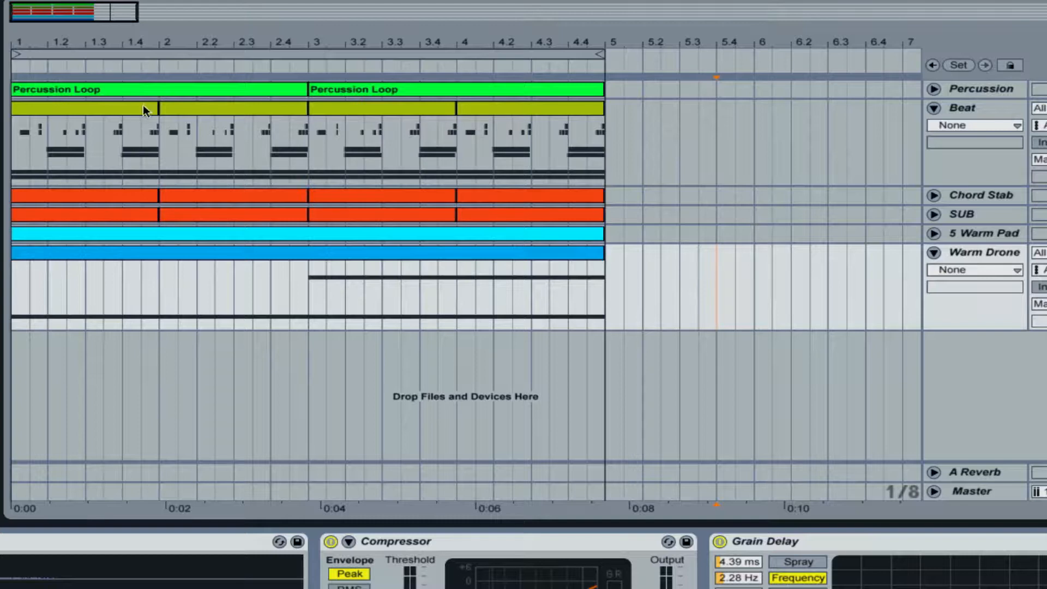
Copy all arrangement clips from the Percussion through Warm Drone tracks into the Session View, starting at scene 6.
click(155, 94)
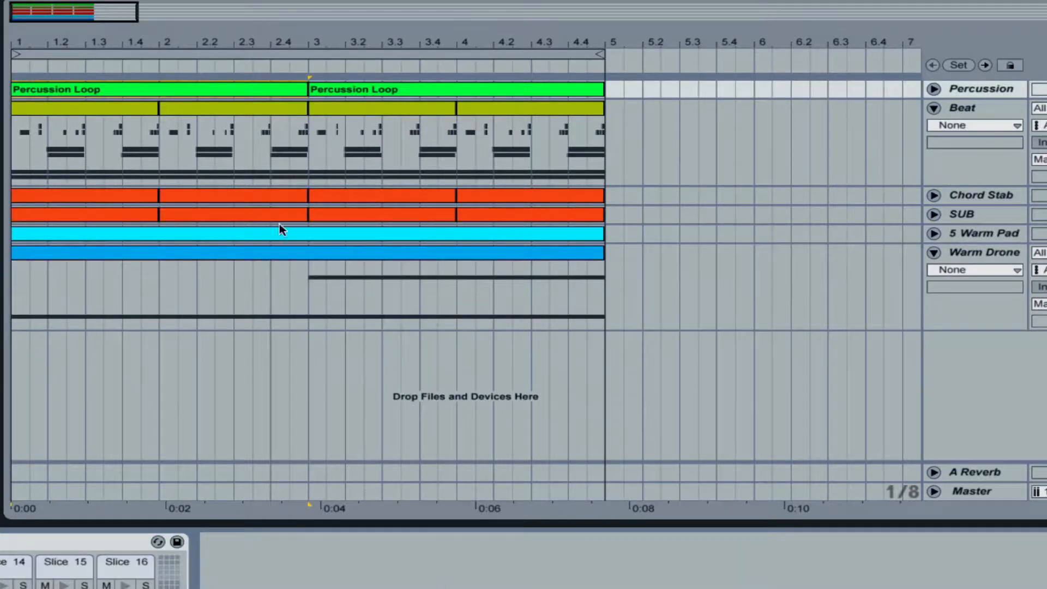
shift+click(592, 258)
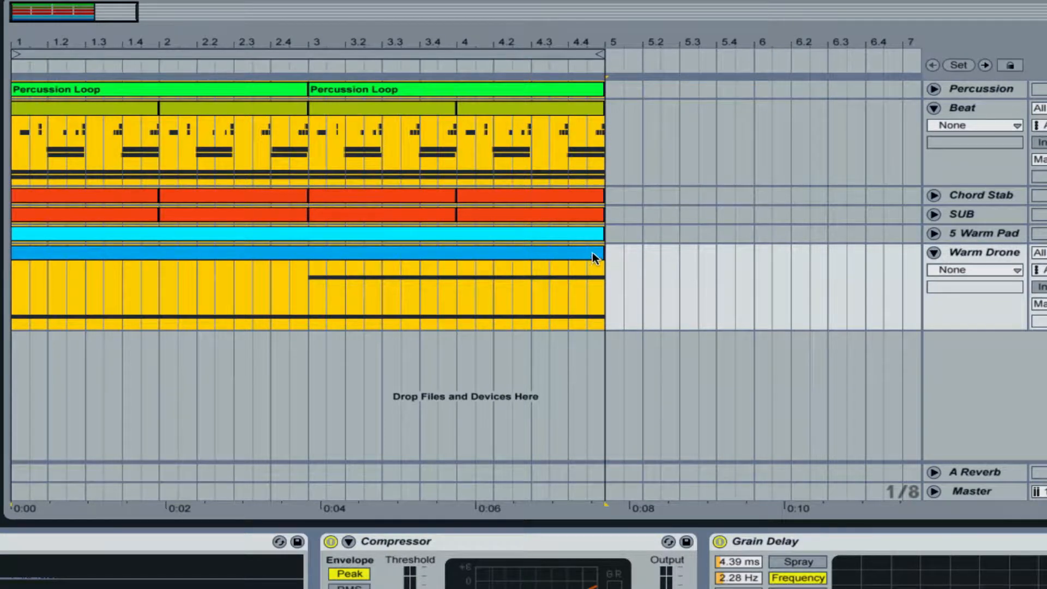
drag(592, 253, 244, 154)
key(Tab)
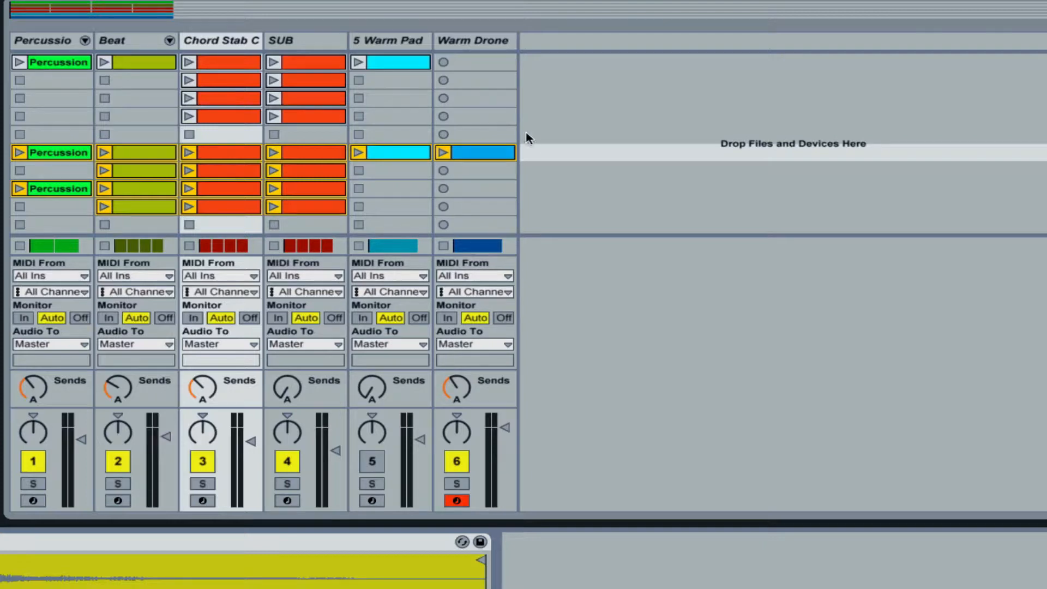
click(423, 185)
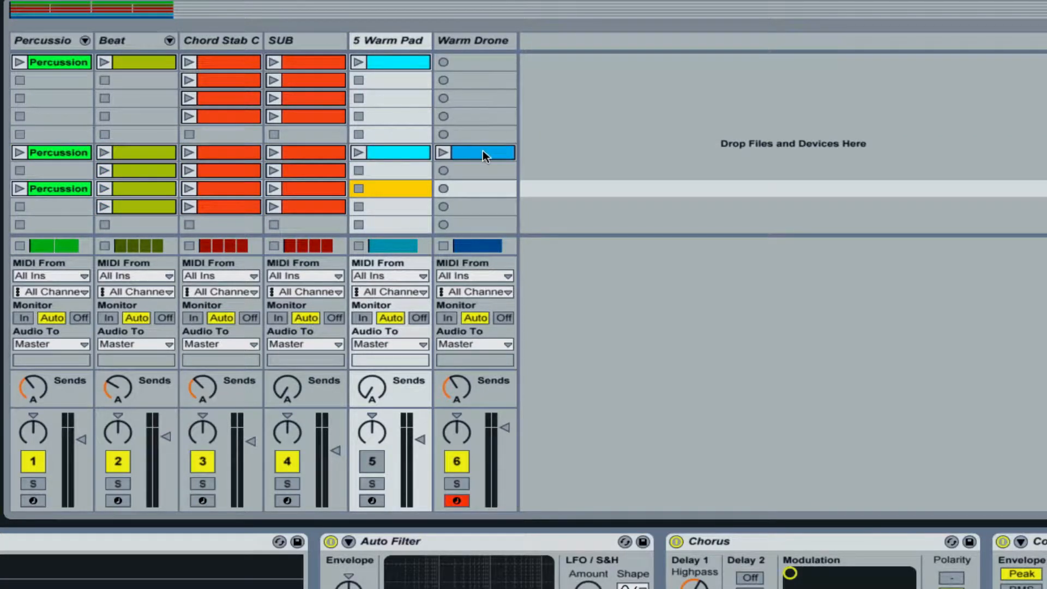
key(Tab)
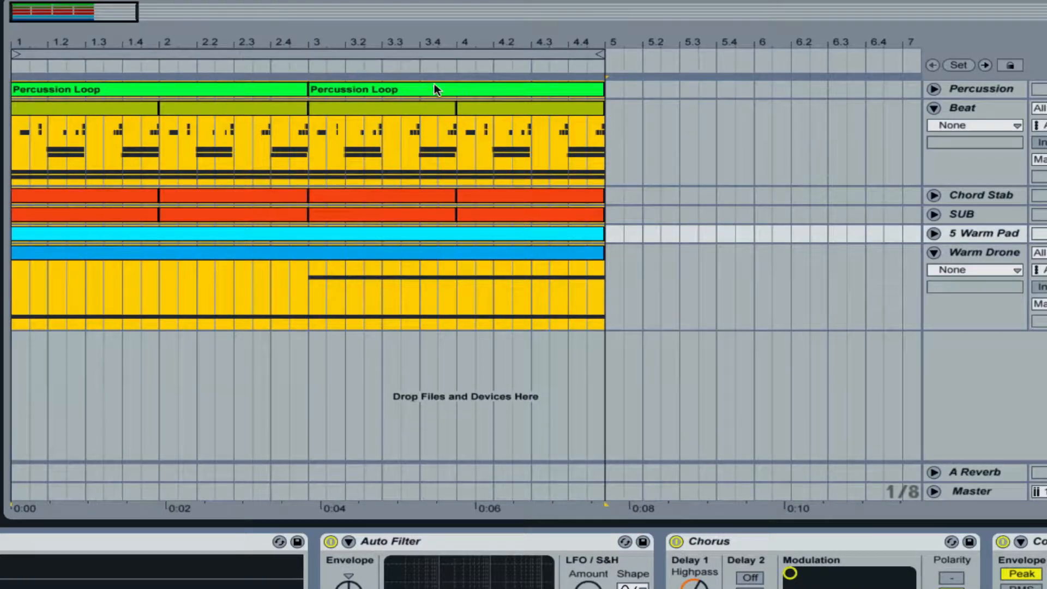
click(679, 168)
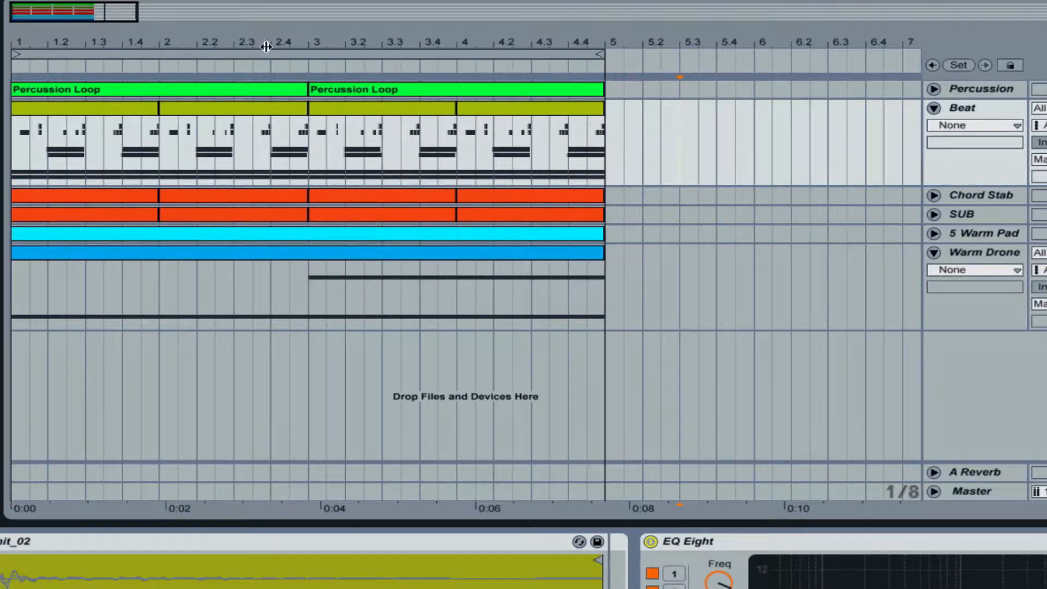
Insert a MIDI track below Warm Drone and name it "Arrangement".
right_click(977, 252)
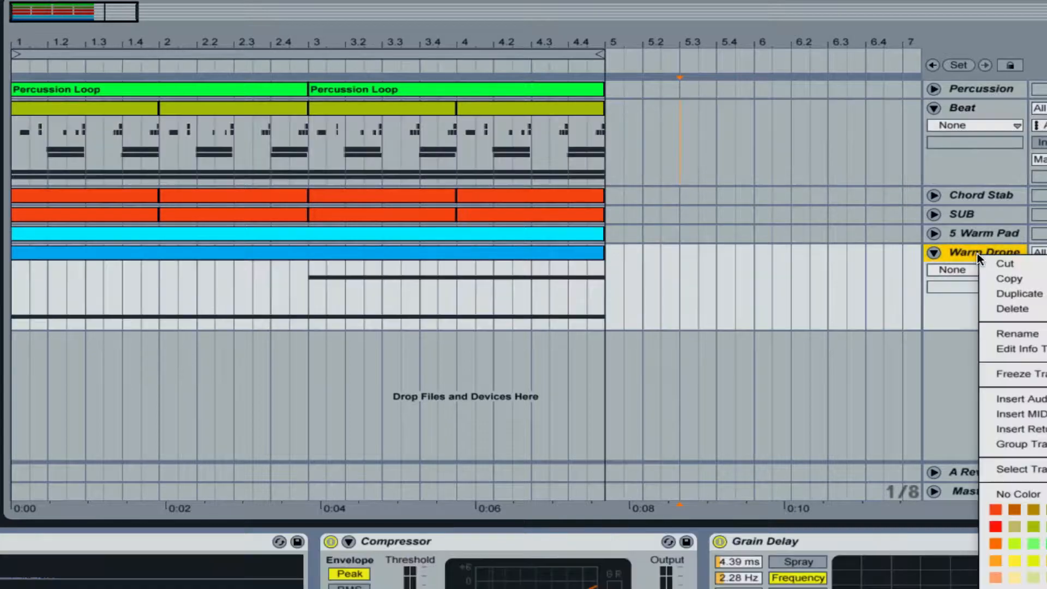
click(1025, 417)
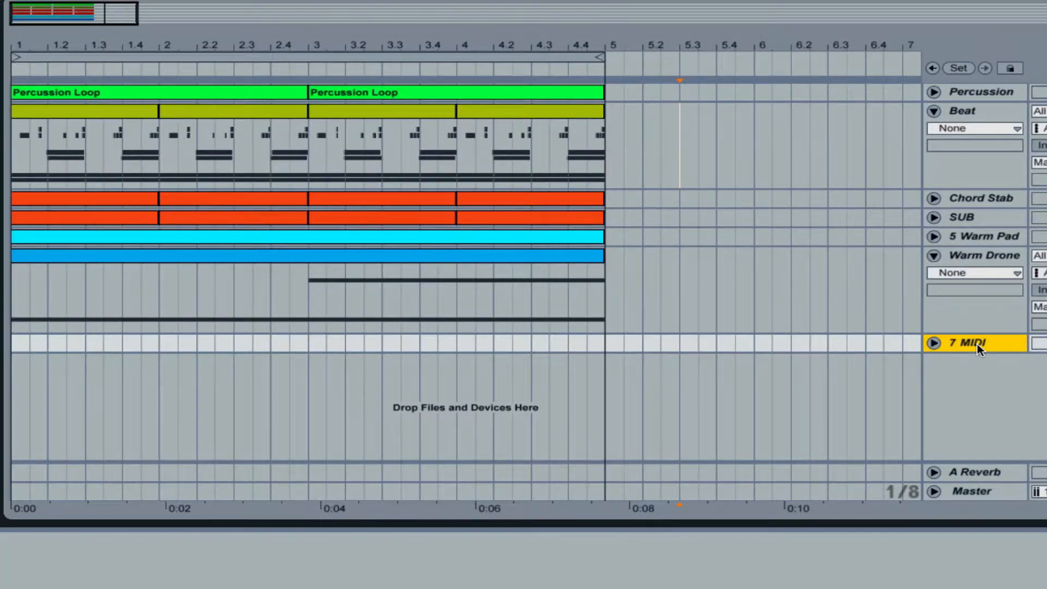
key(ctrl+r)
text(Arrangement)
key(Return)
Colour the Arrangement track cyan and move it to the top of the track list, above Percussion.
right_click(977, 343)
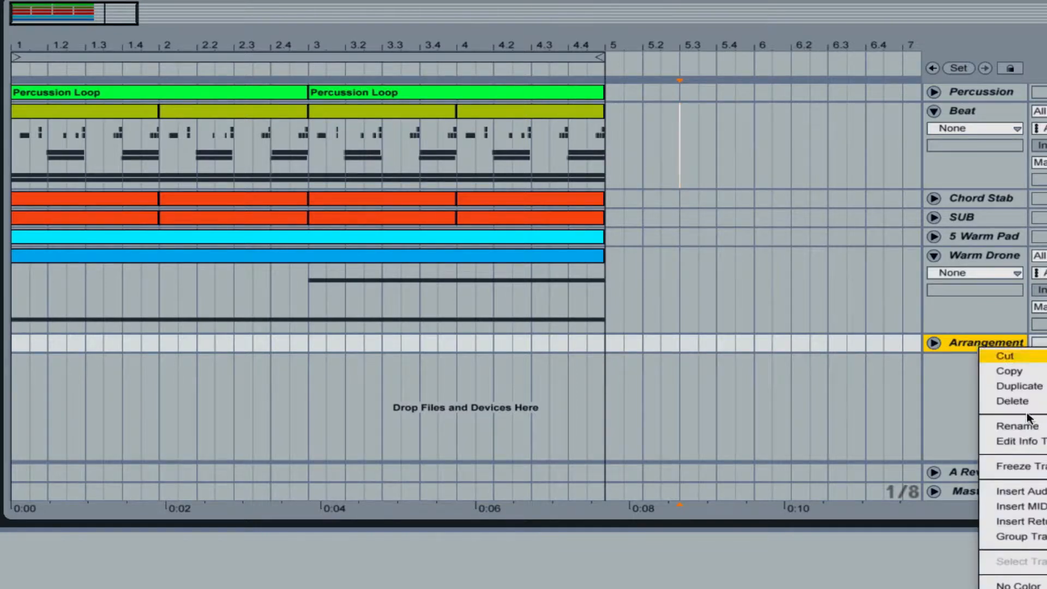
click(1043, 588)
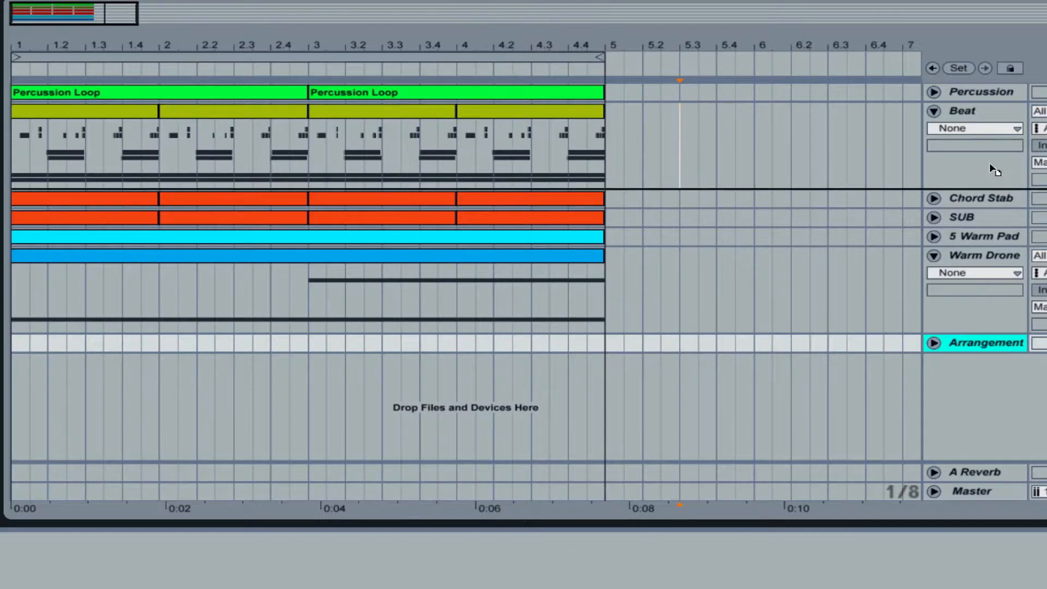
drag(980, 96, 976, 90)
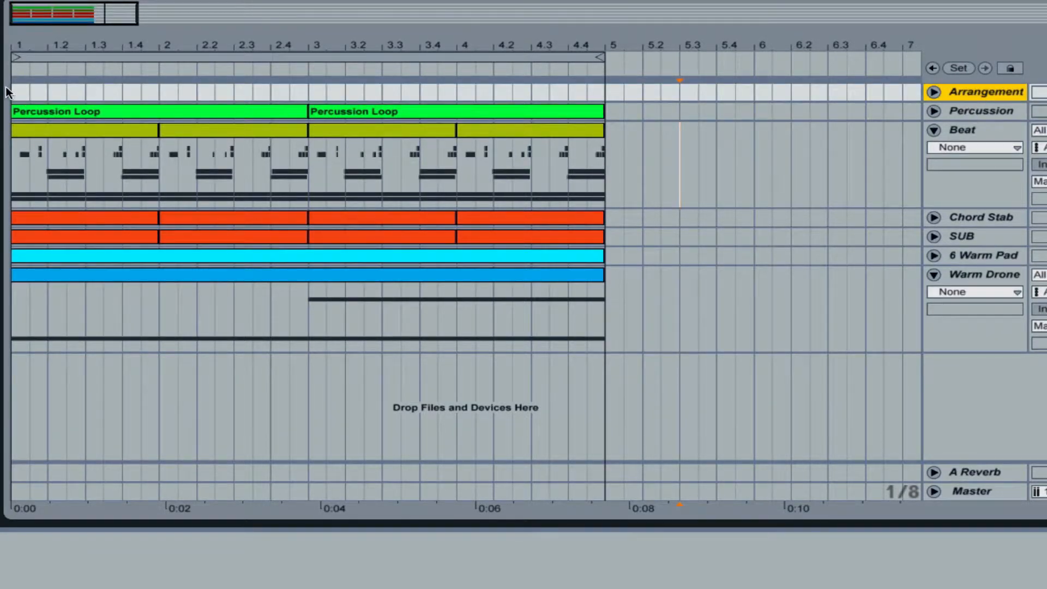
Insert an empty MIDI clip spanning bars 1 to 4 on the Arrangement track and colour it cyan.
drag(13, 92, 602, 93)
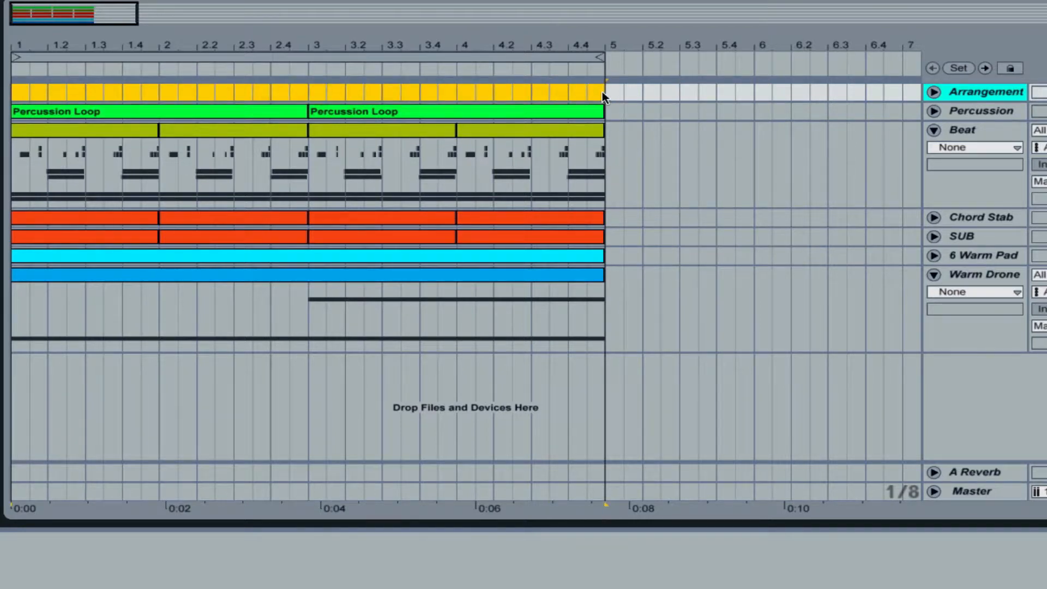
key(super+shift+m)
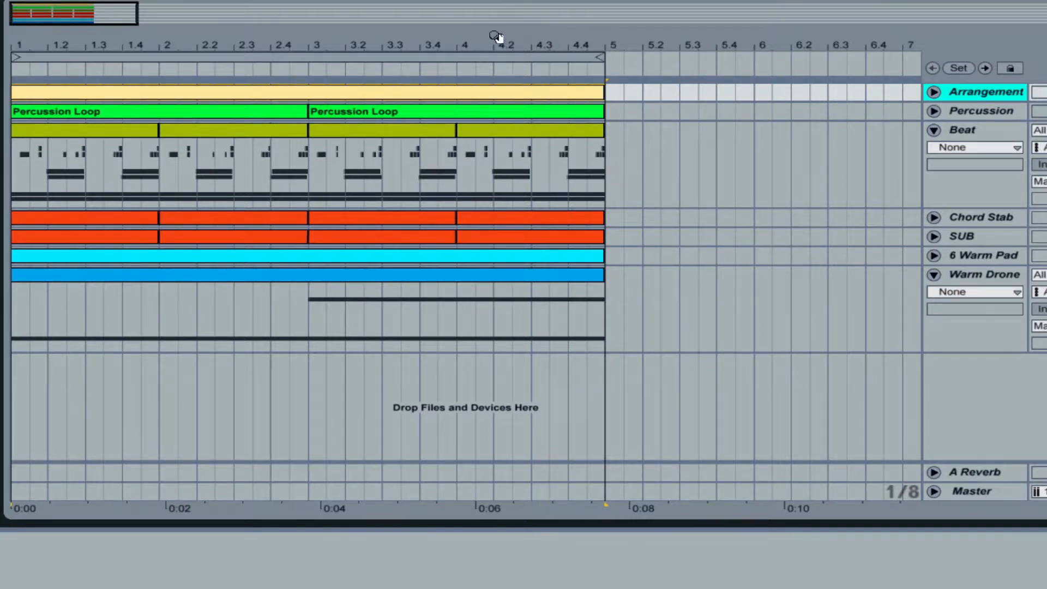
right_click(486, 90)
click(600, 350)
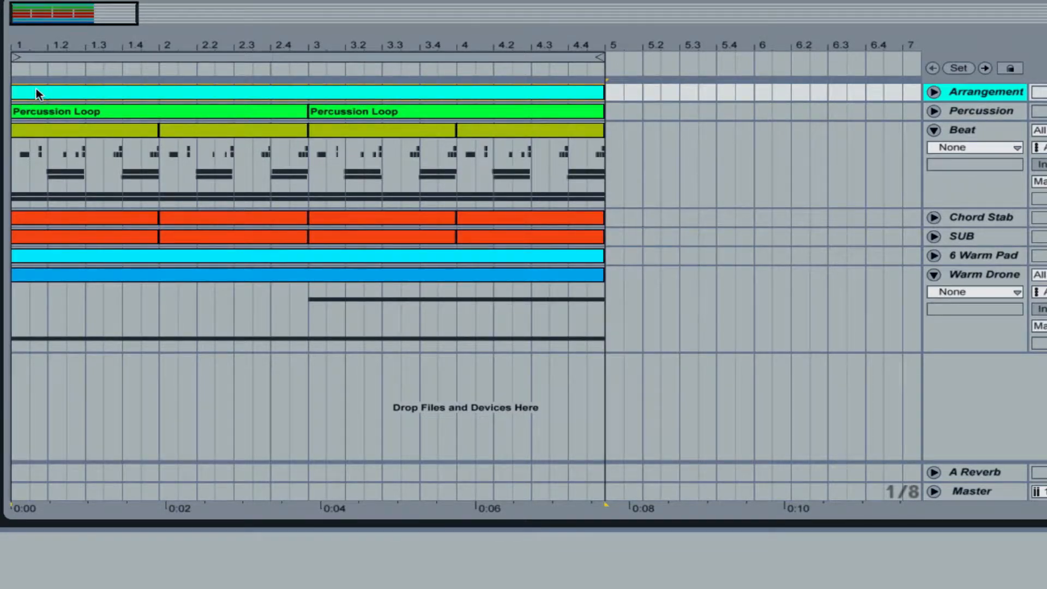
Rename the empty clip on the Arrangement track as "Intro".
key(super+r)
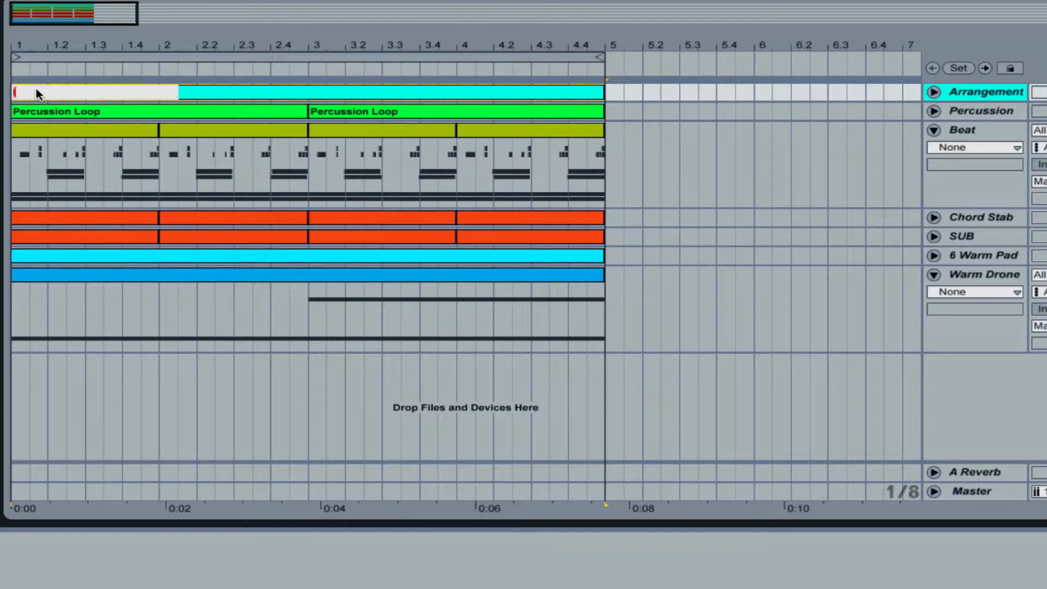
text(Intro)
key(Return)
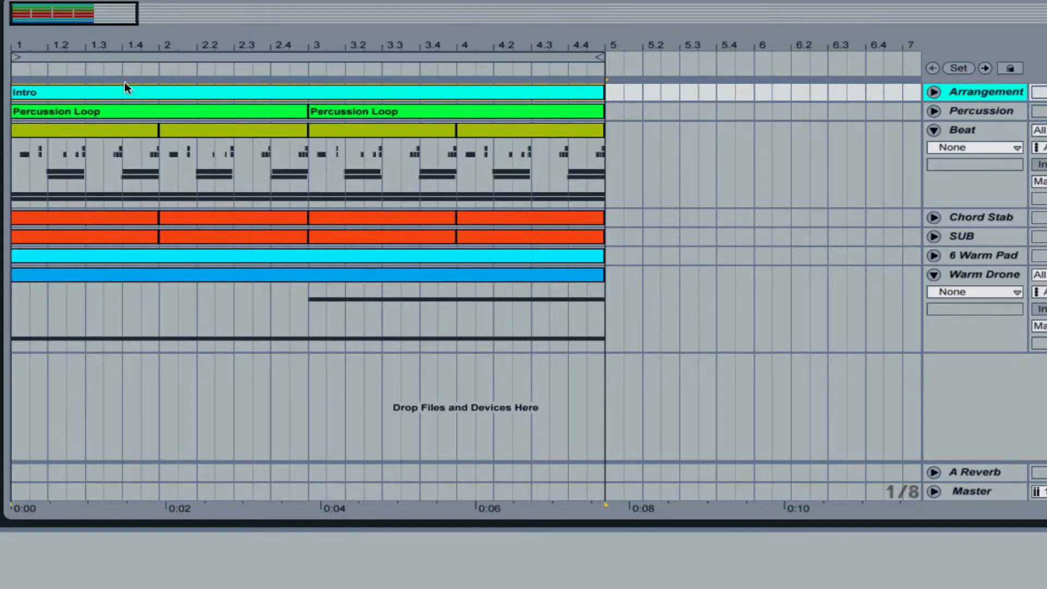
Move all clips from Percussion through Warm Drone to bar 5 on their own tracks, undoing any misplaced move.
click(99, 108)
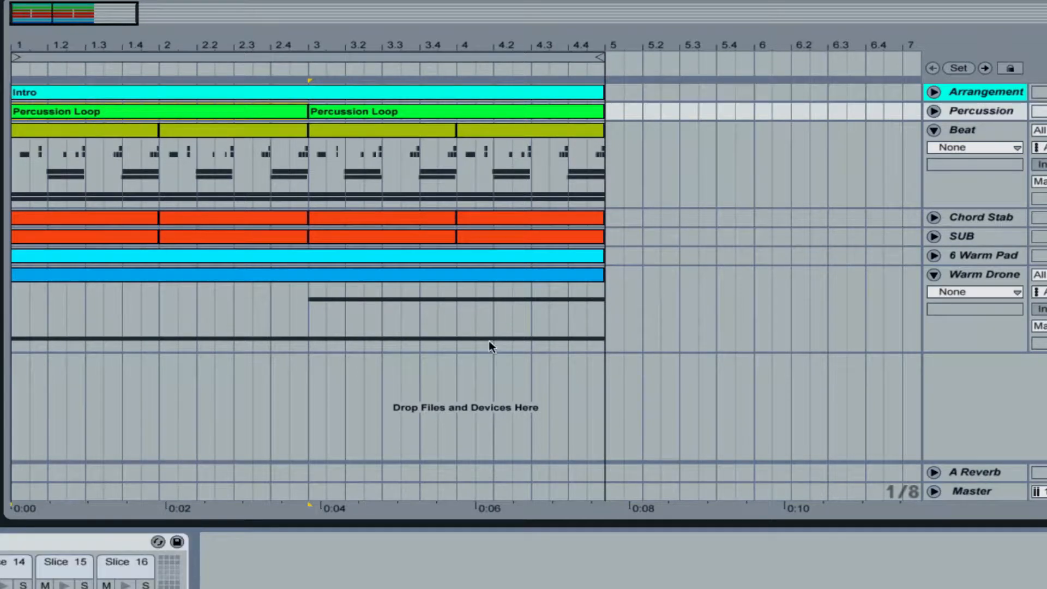
click(470, 277)
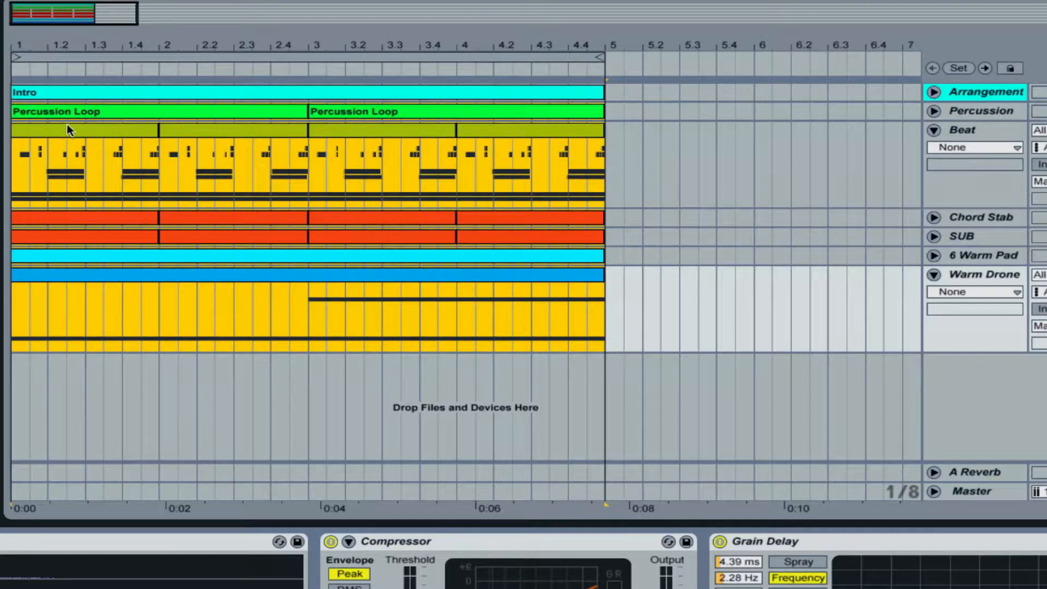
drag(53, 113, 636, 131)
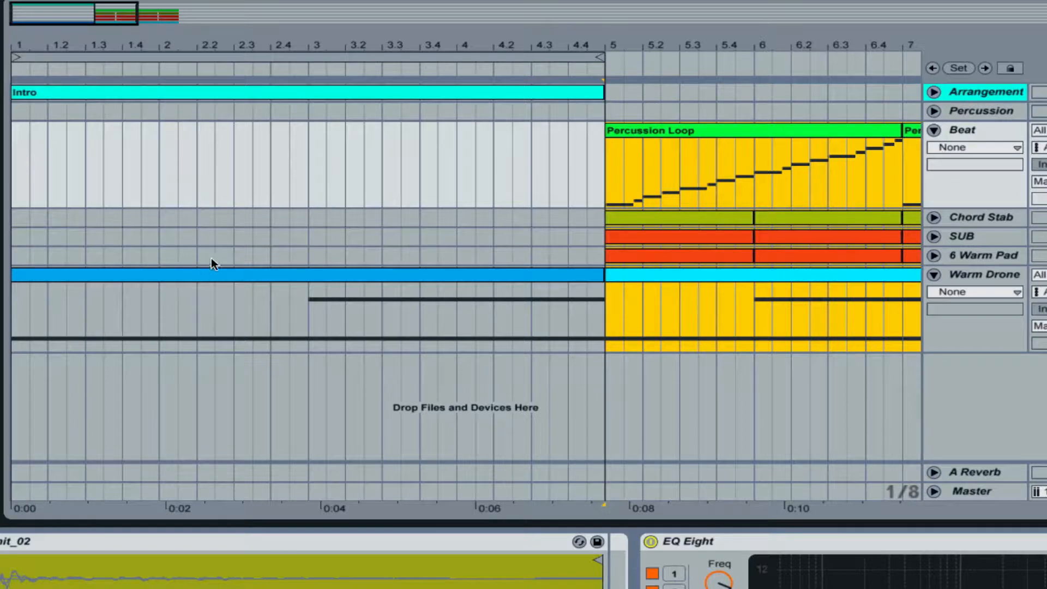
click(198, 274)
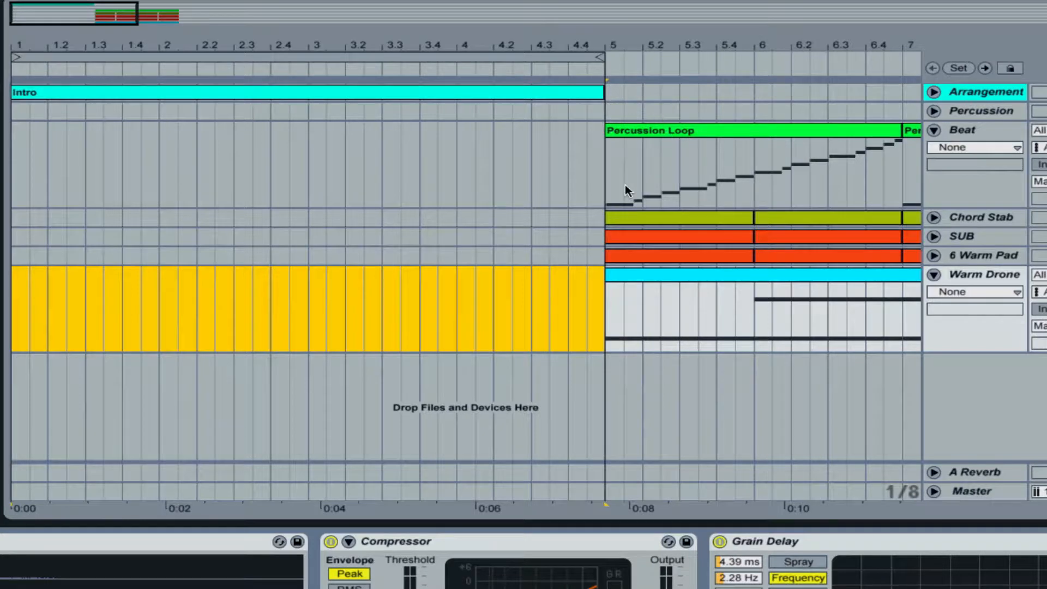
key(super+z)
key(super+z)
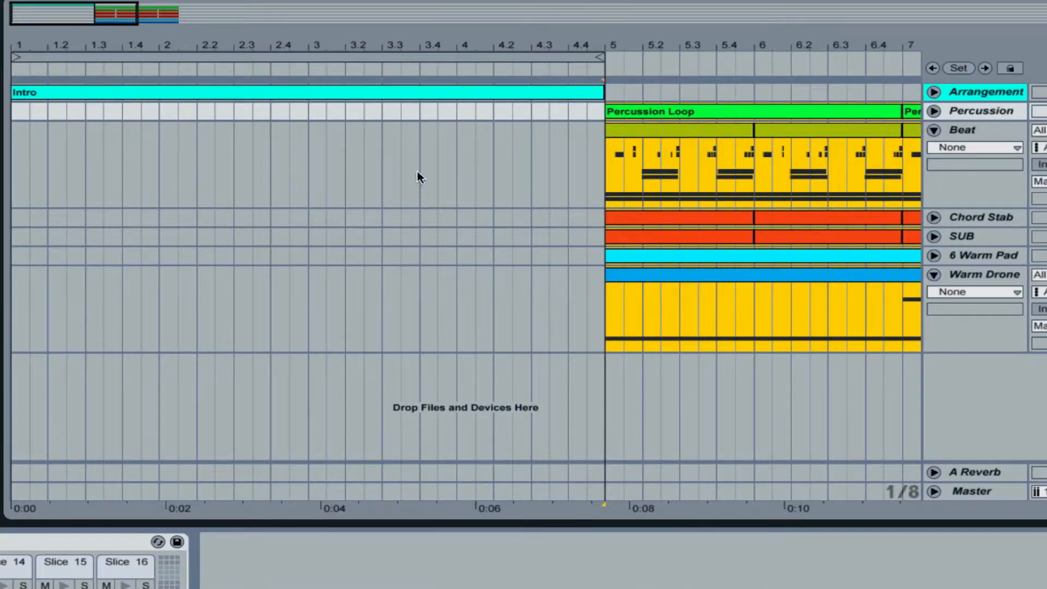
Place Percussion Loop clips at bars 1 and 3 under the Intro and copy a one-bar Beat clip to bar 1.
click(615, 116)
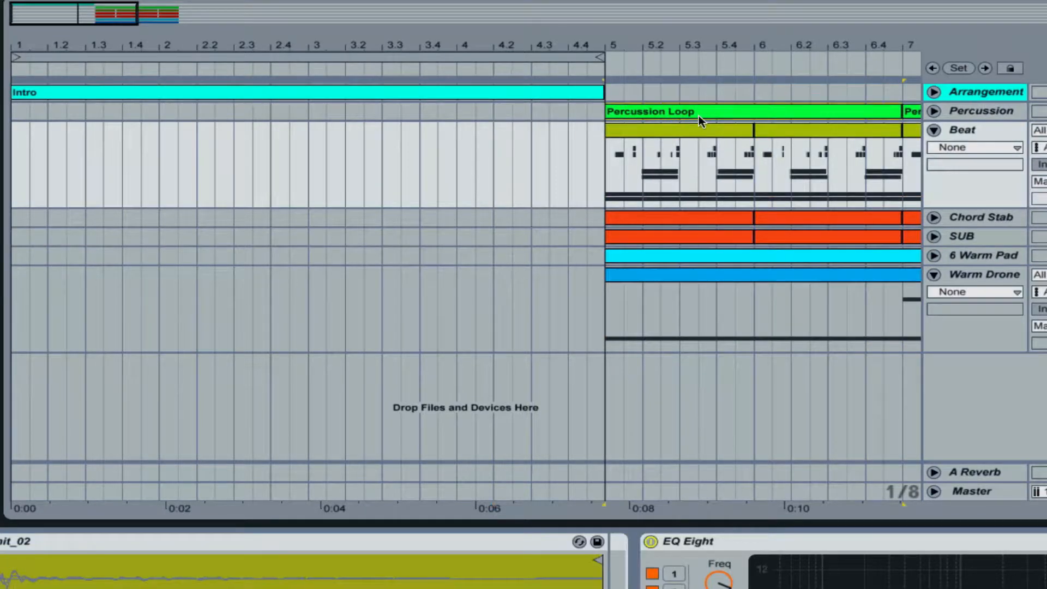
drag(699, 119, 417, 111)
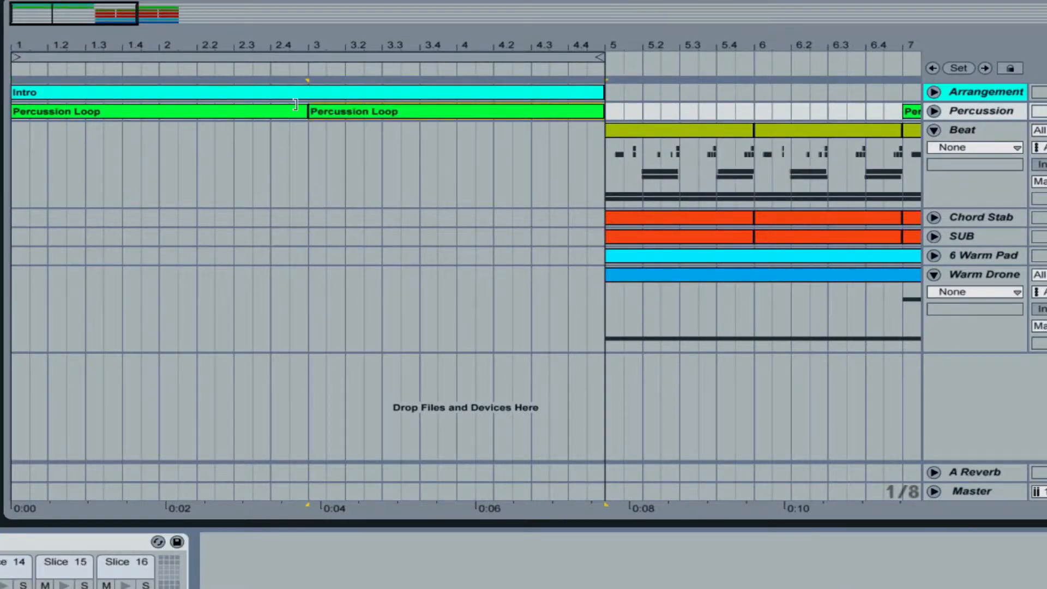
drag(708, 131, 253, 138)
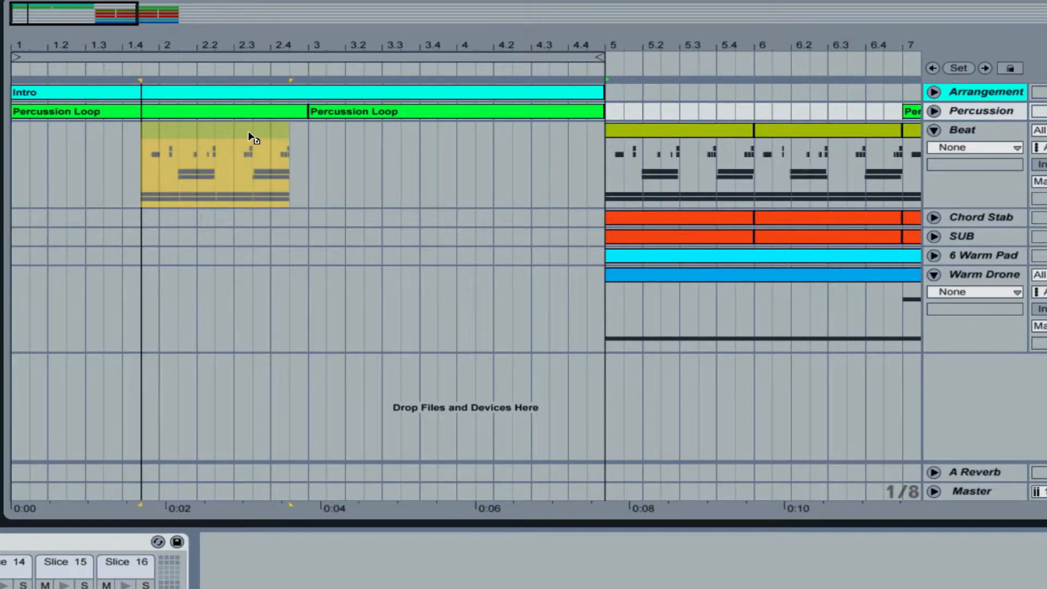
drag(248, 132, 260, 131)
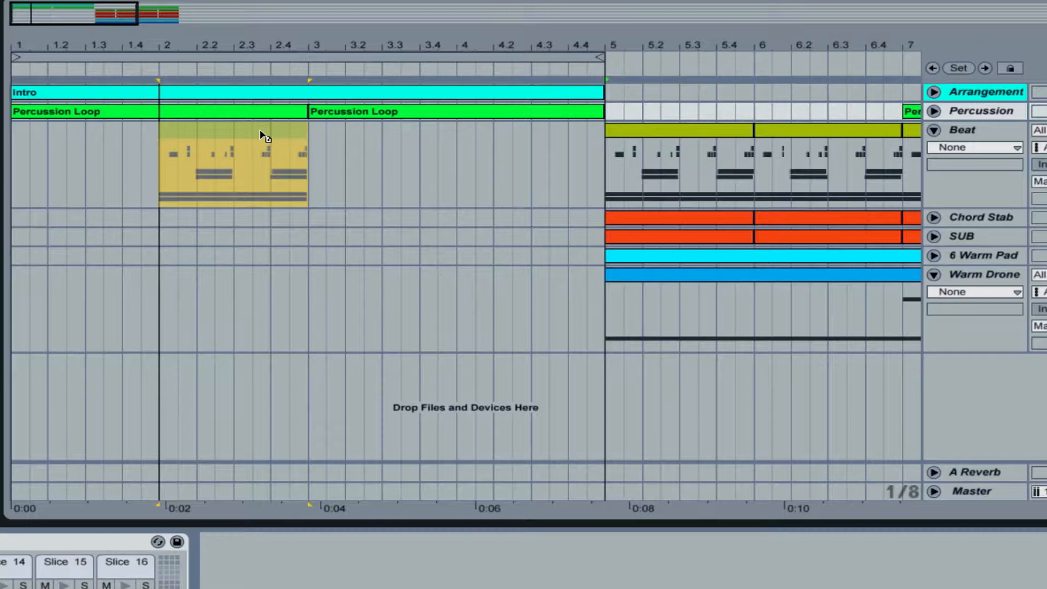
click(261, 135)
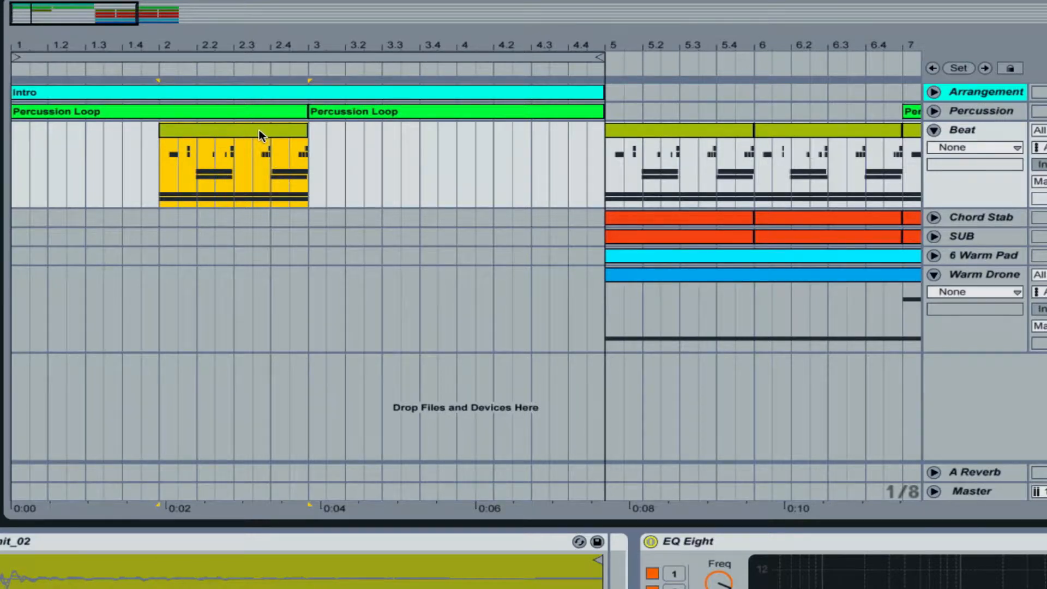
drag(261, 127, 112, 127)
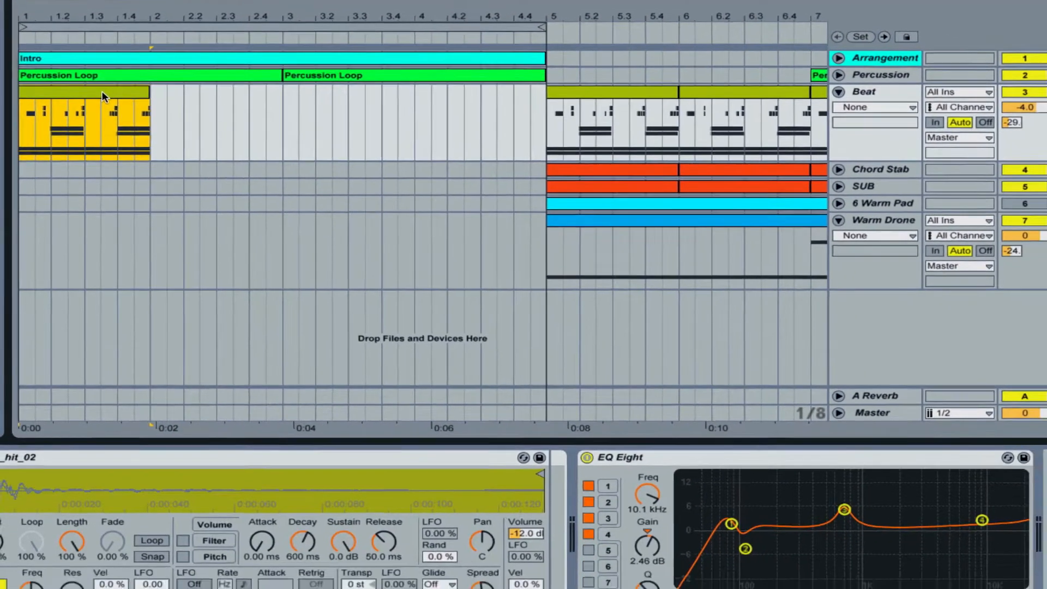
Delete the hat, snare and clap notes from the Beat clip at bar 1, leaving only the kicks.
double_click(101, 96)
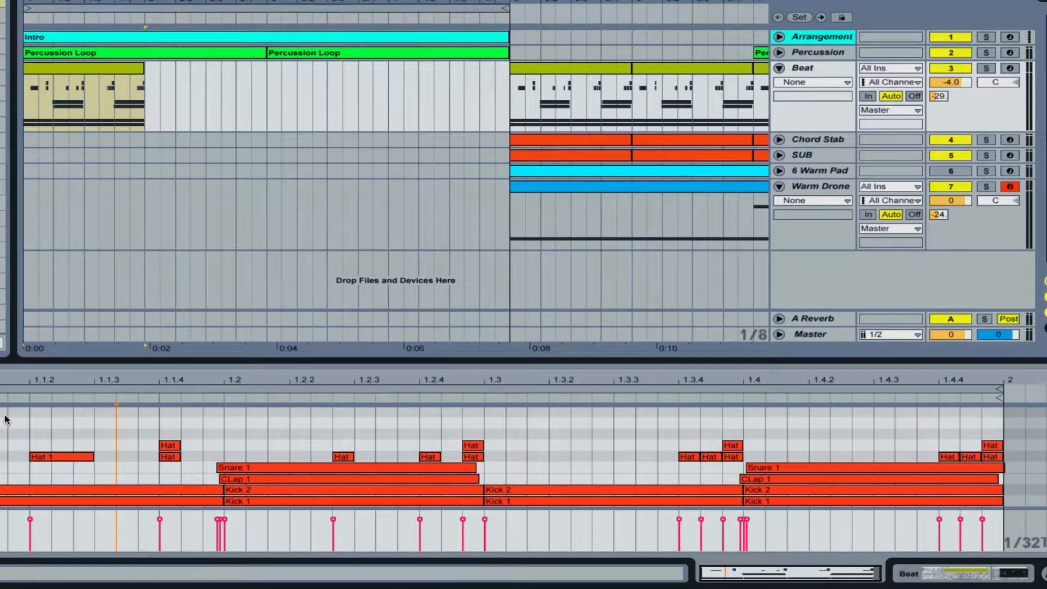
drag(476, 450, 1010, 477)
key(Delete)
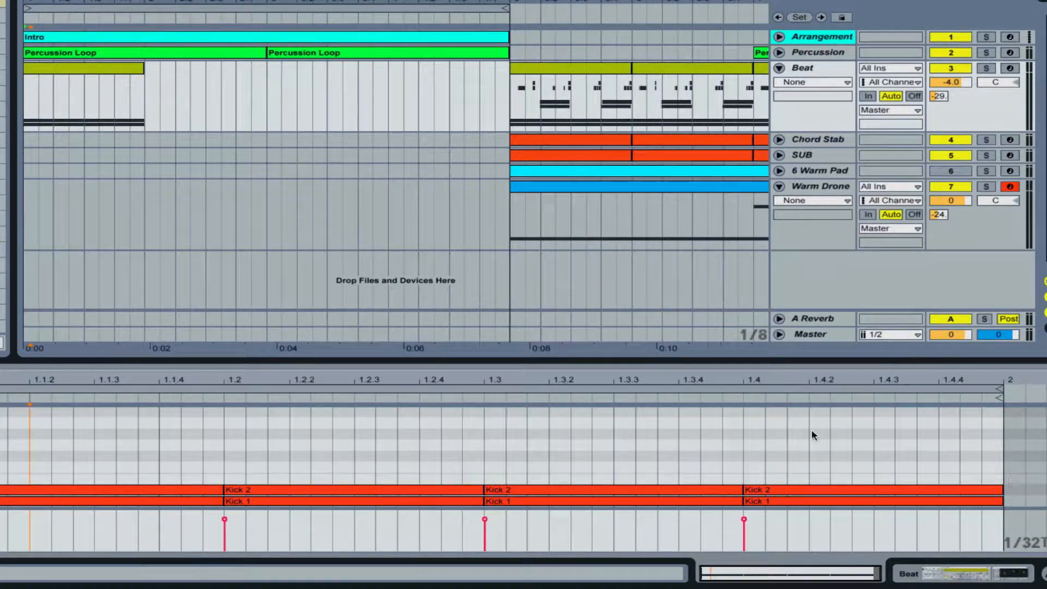
Rename the kick-only Beat clip at bar 1 as "1".
click(88, 74)
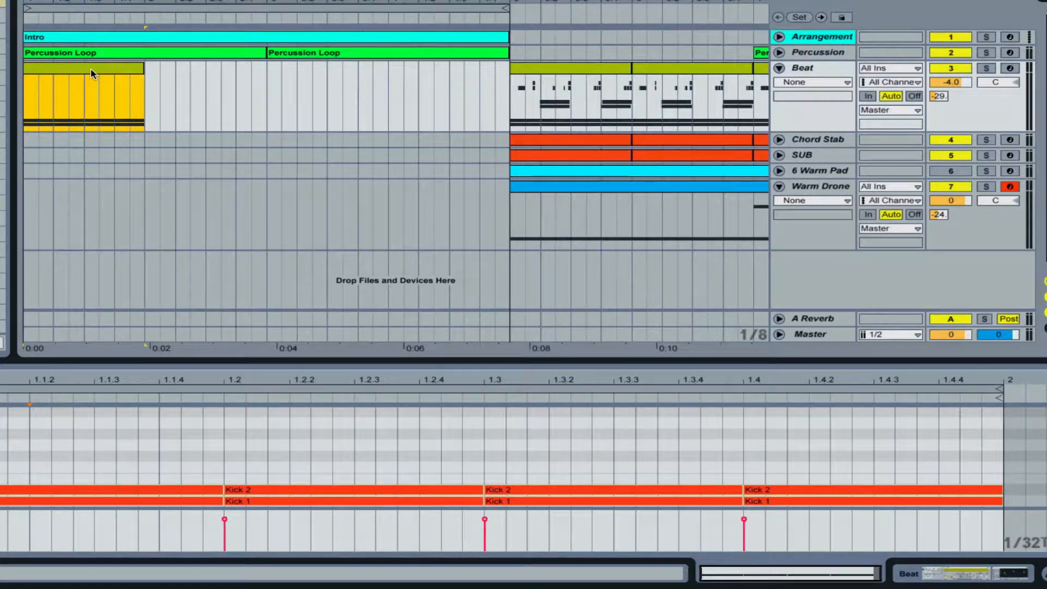
click(92, 74)
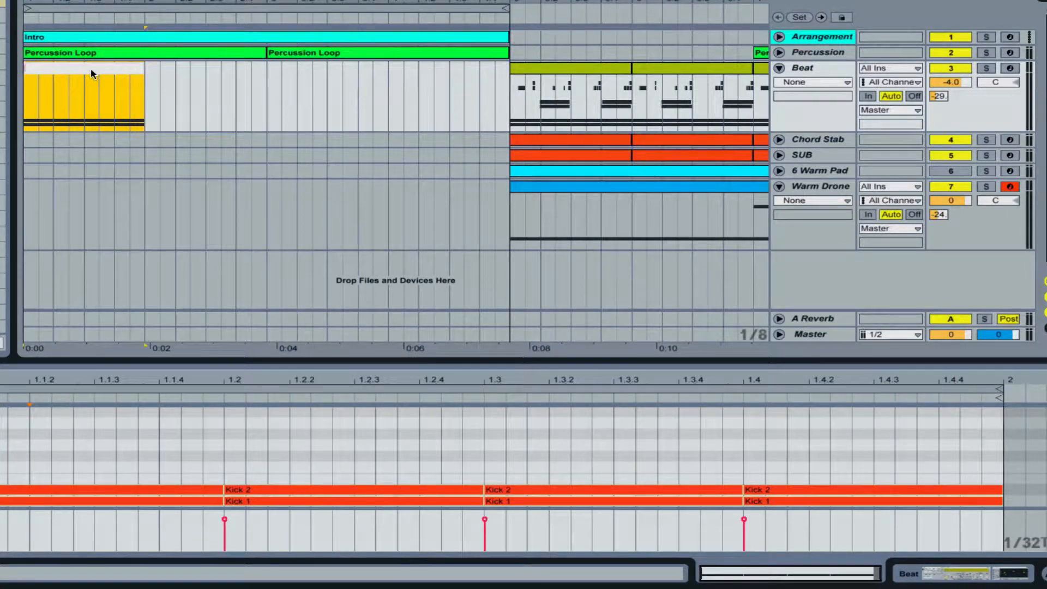
text(1)
key(Return)
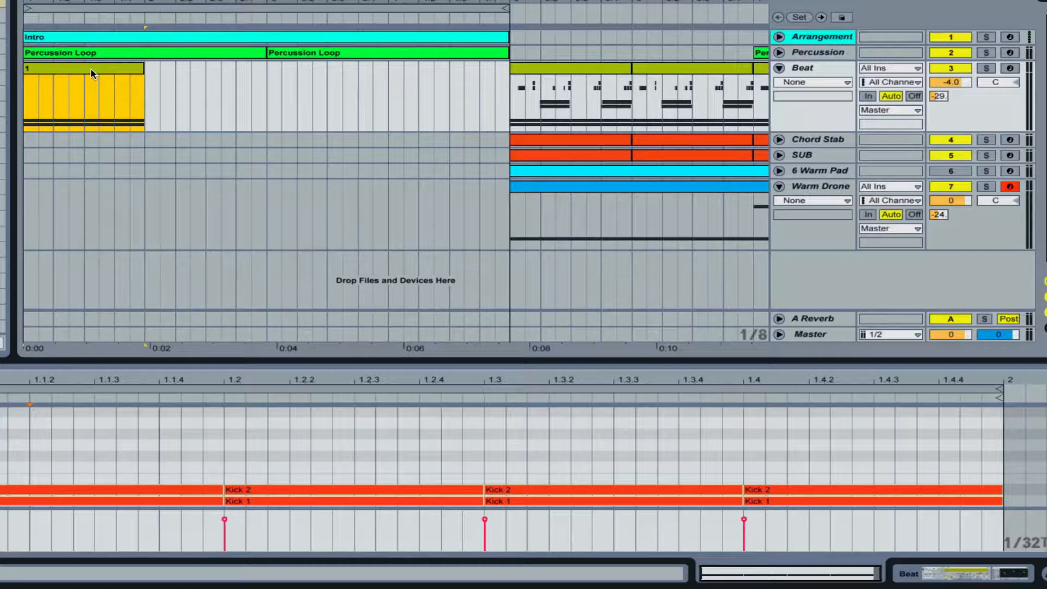
Copy the Beat clip "1" into the first scene of the Beat track in the Session View and return to the arrangement.
key(Tab)
drag(91, 70, 188, 15)
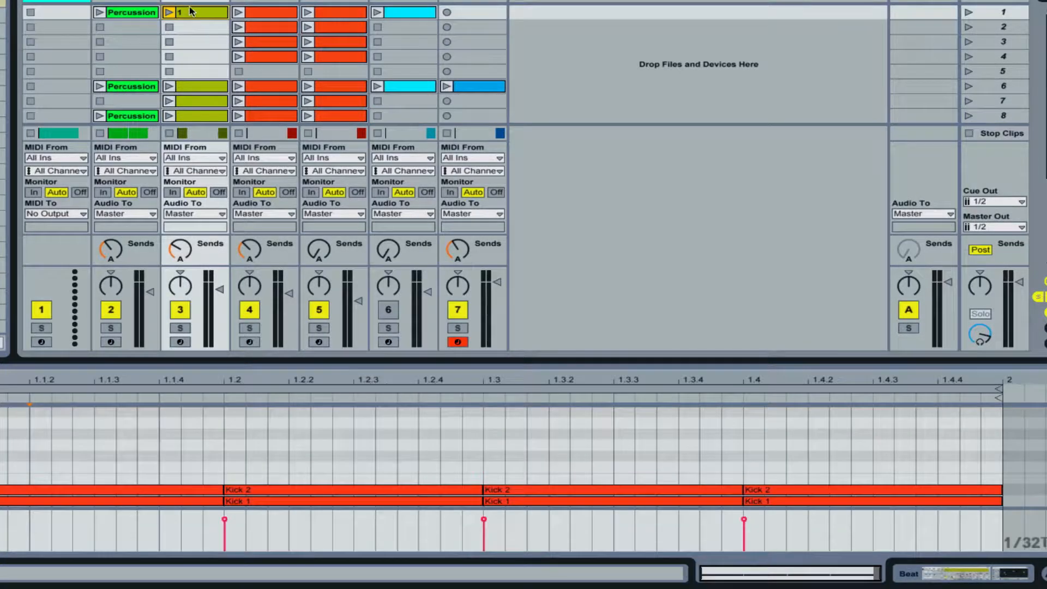
key(Tab)
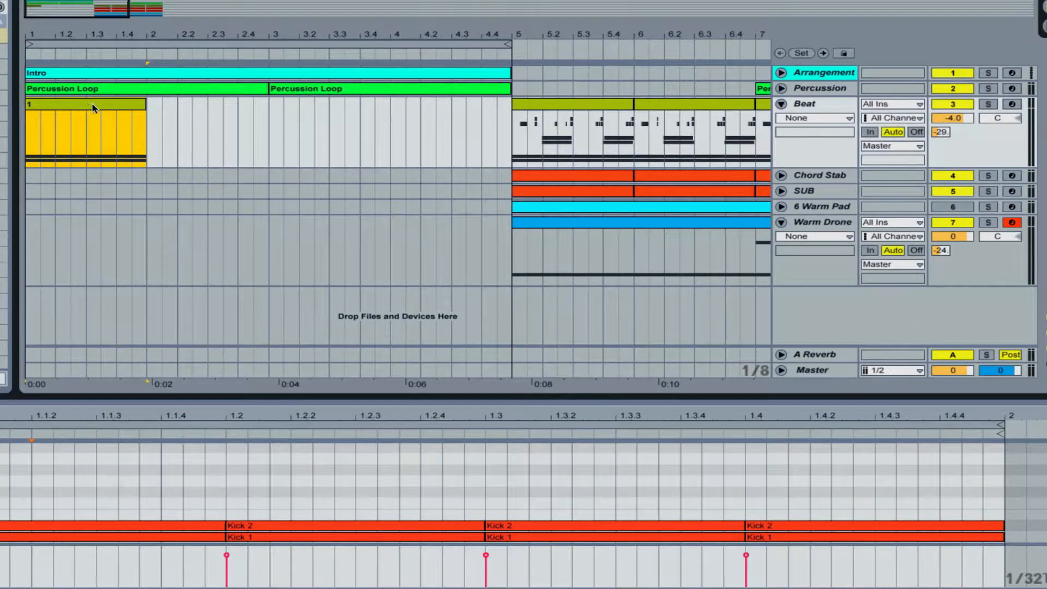
Copy the kick-only Beat clip "1" to bars 2 and 3.
drag(90, 70, 262, 75)
drag(264, 112, 328, 109)
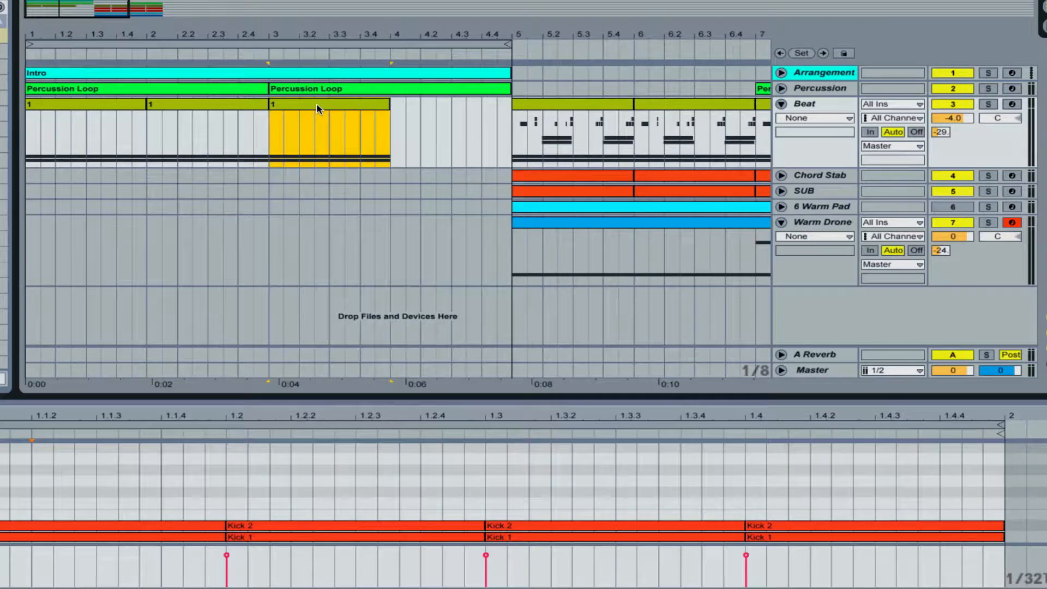
double_click(318, 109)
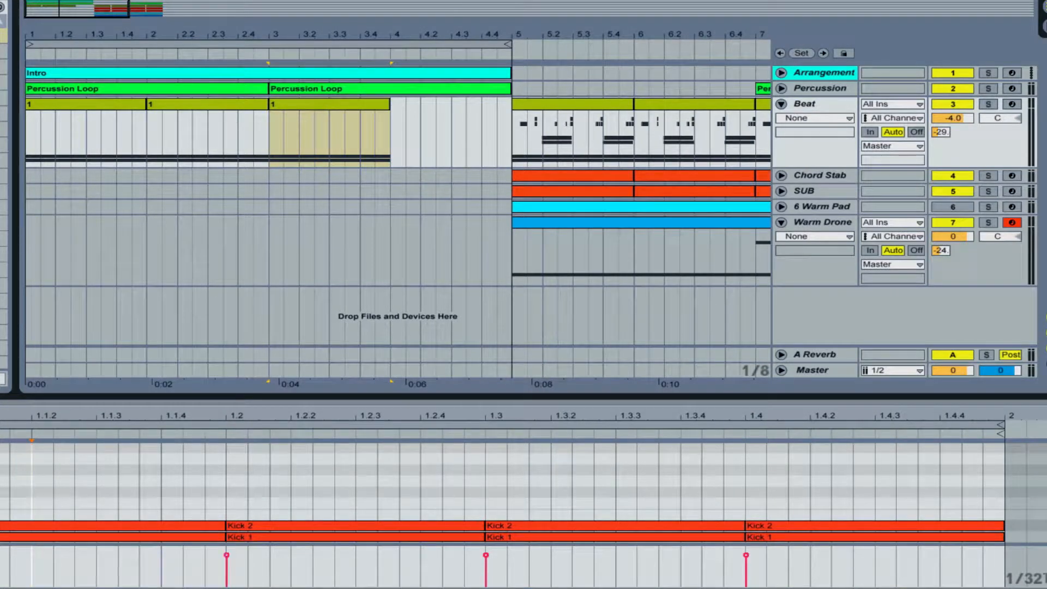
Fill bars 3 and 4 with copies of the full Beat clip stripped of its hat notes, and play back the intro.
drag(535, 107, 303, 107)
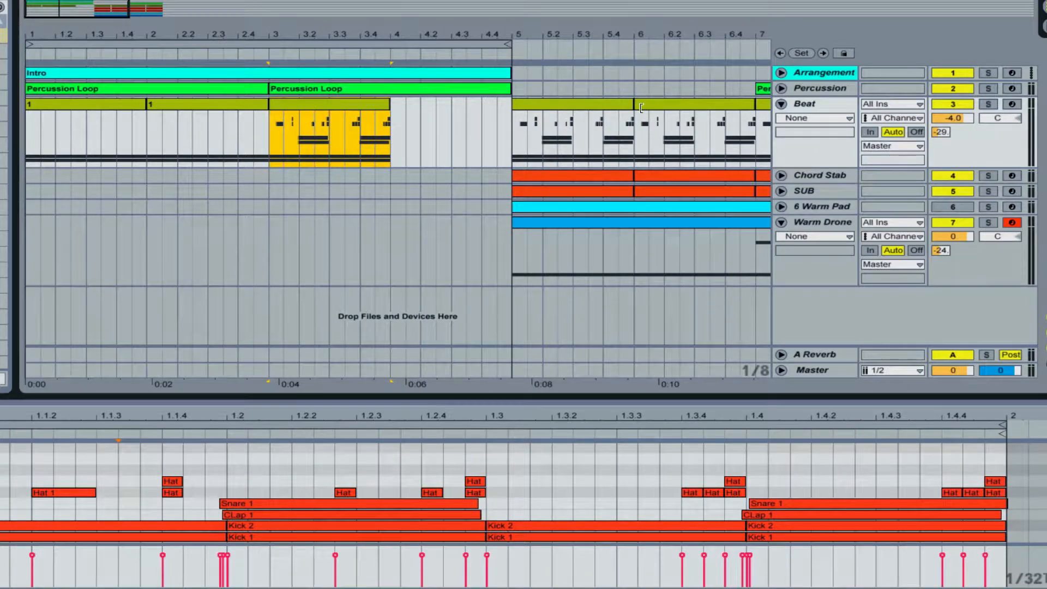
drag(9, 452, 1017, 491)
key(Delete)
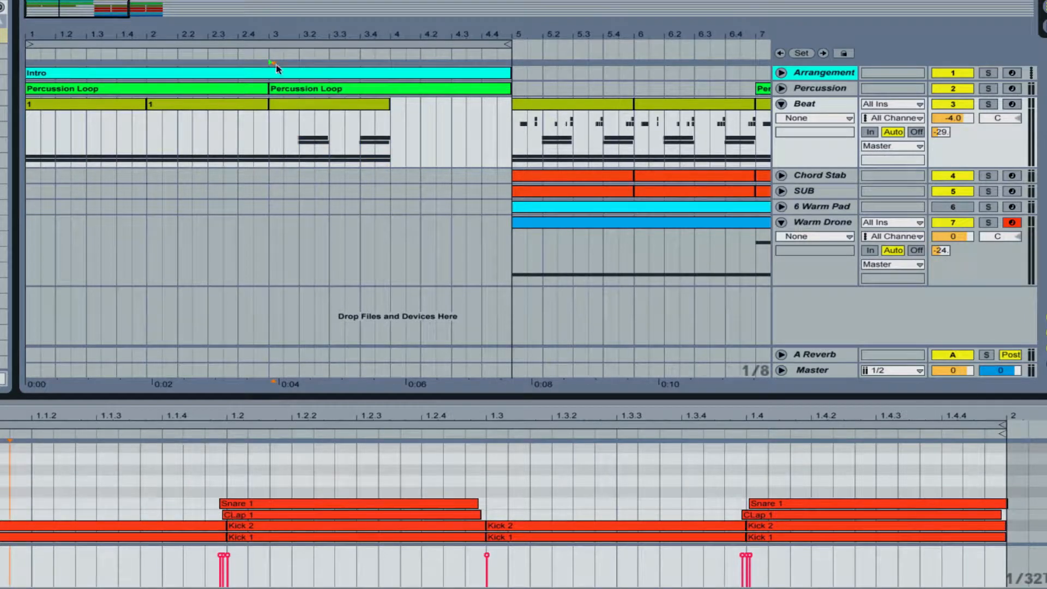
drag(301, 109, 425, 116)
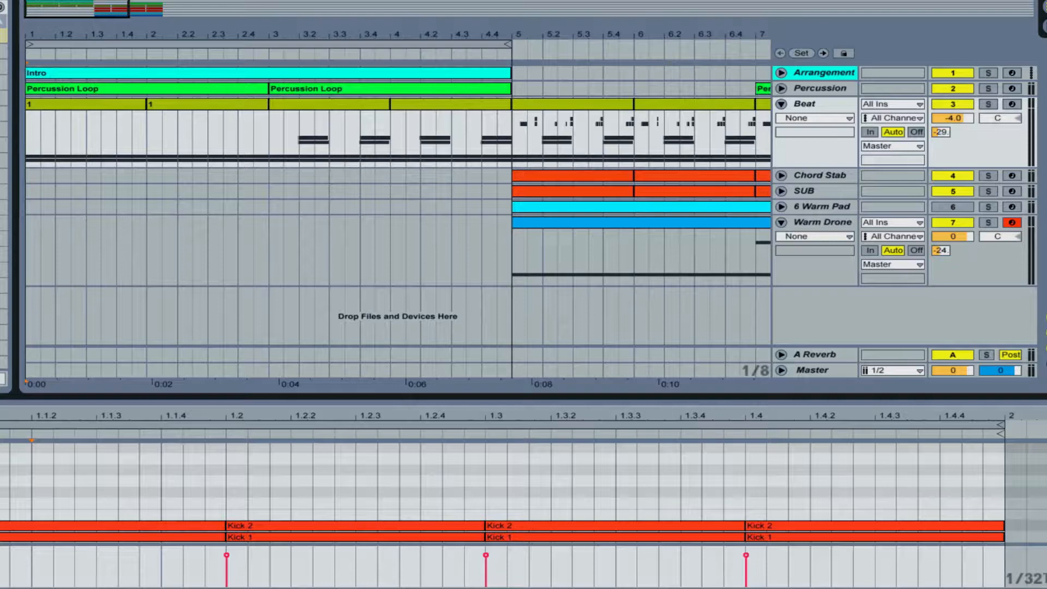
key(space)
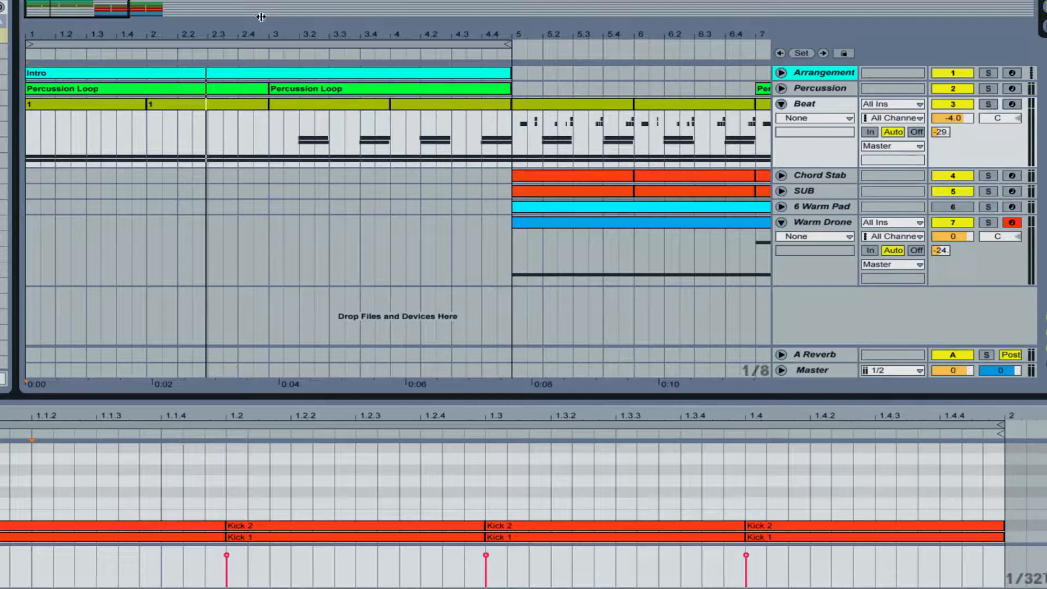
Move all clips of the full loop section at bar 5 to start at bar 13.
drag(261, 17, 393, 245)
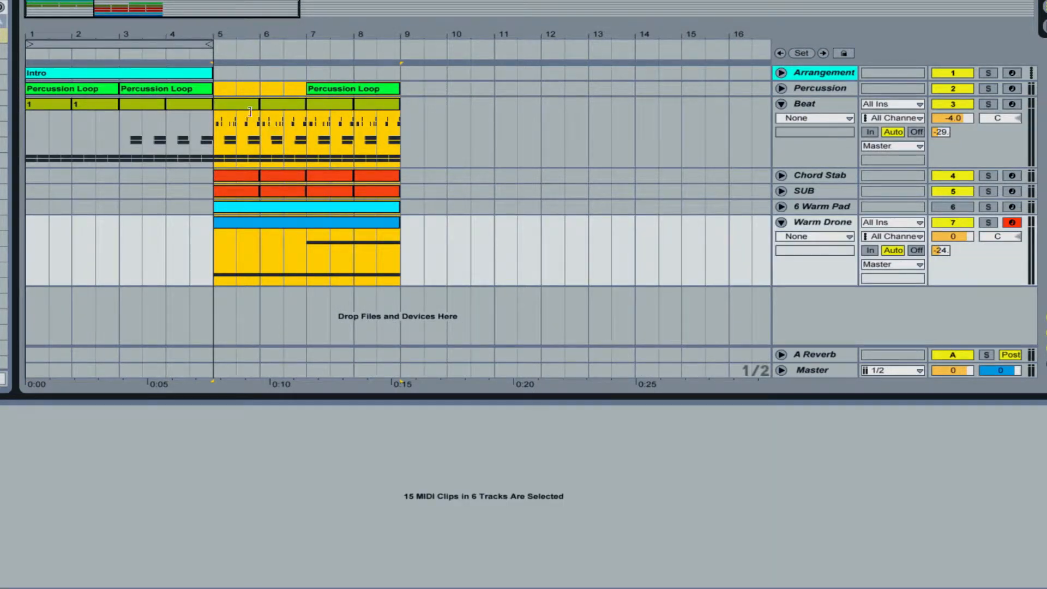
drag(288, 106, 616, 105)
click(423, 191)
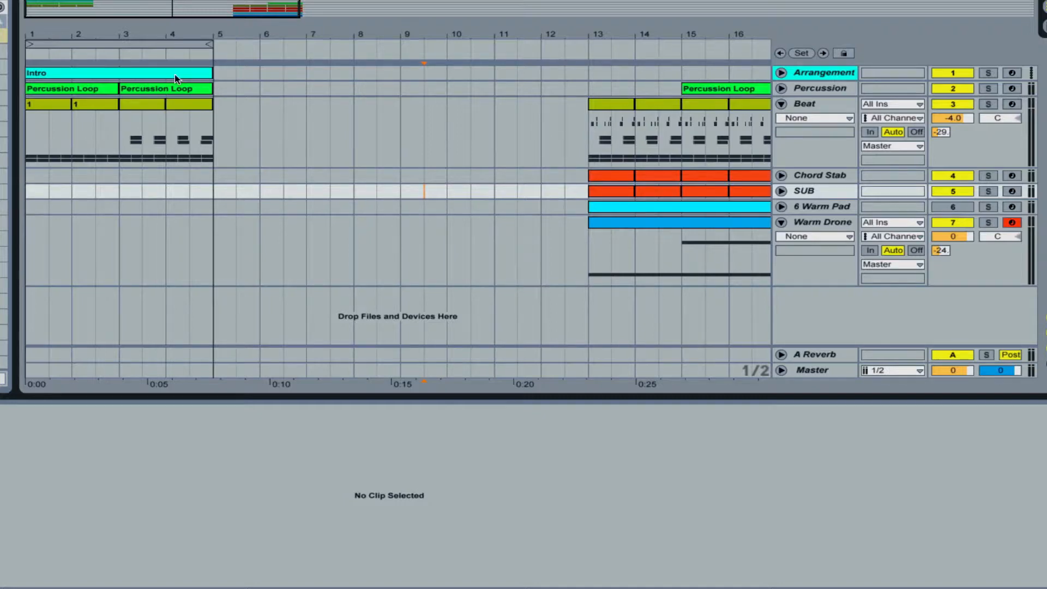
Copy the four-bar Intro label together with its Percussion and Beat clips to bar 5.
drag(174, 74, 373, 75)
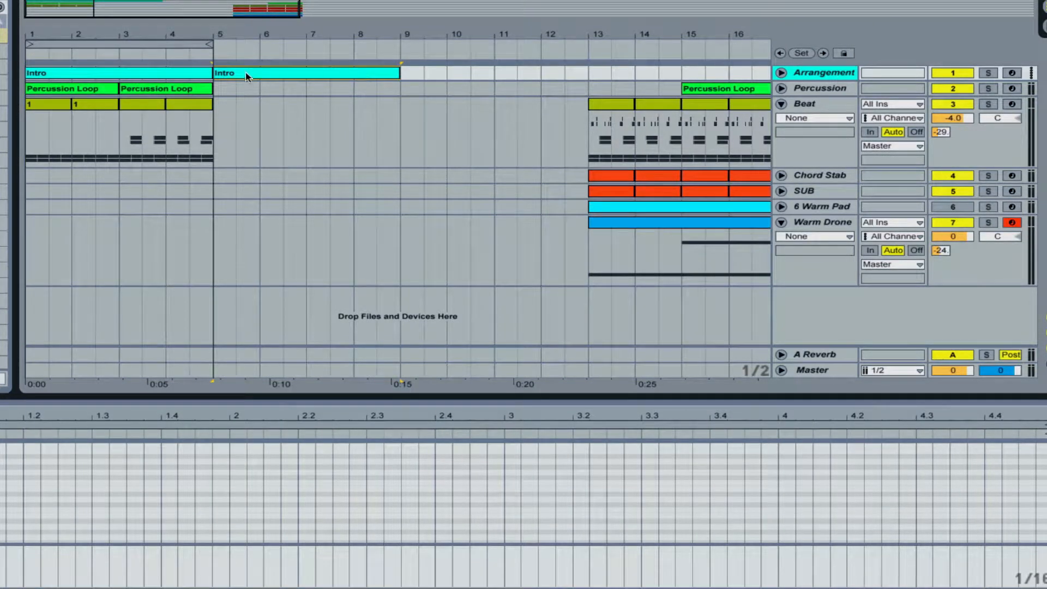
click(66, 88)
shift+click(41, 100)
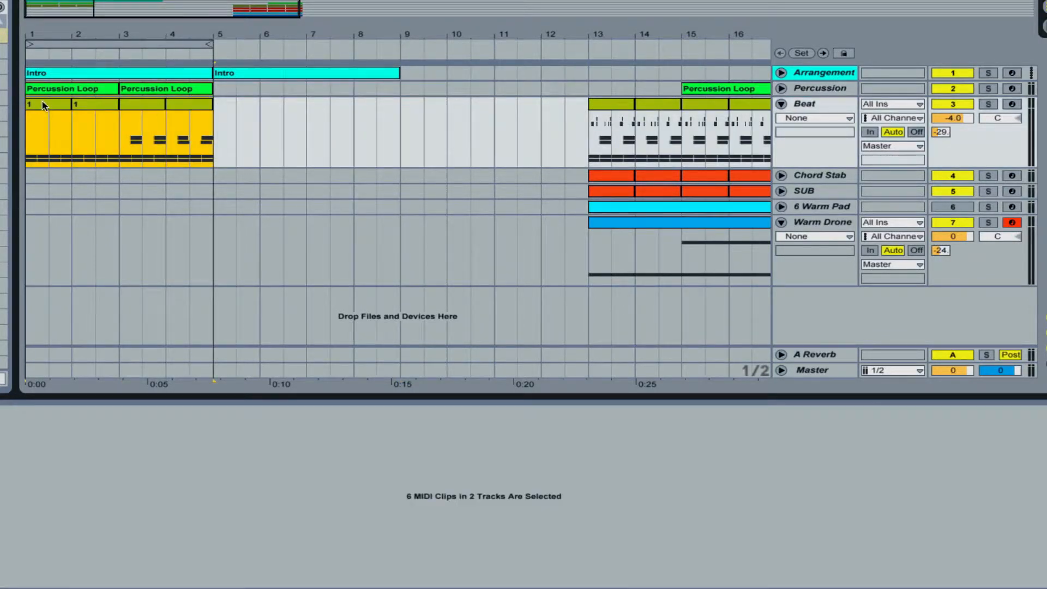
drag(42, 101, 235, 106)
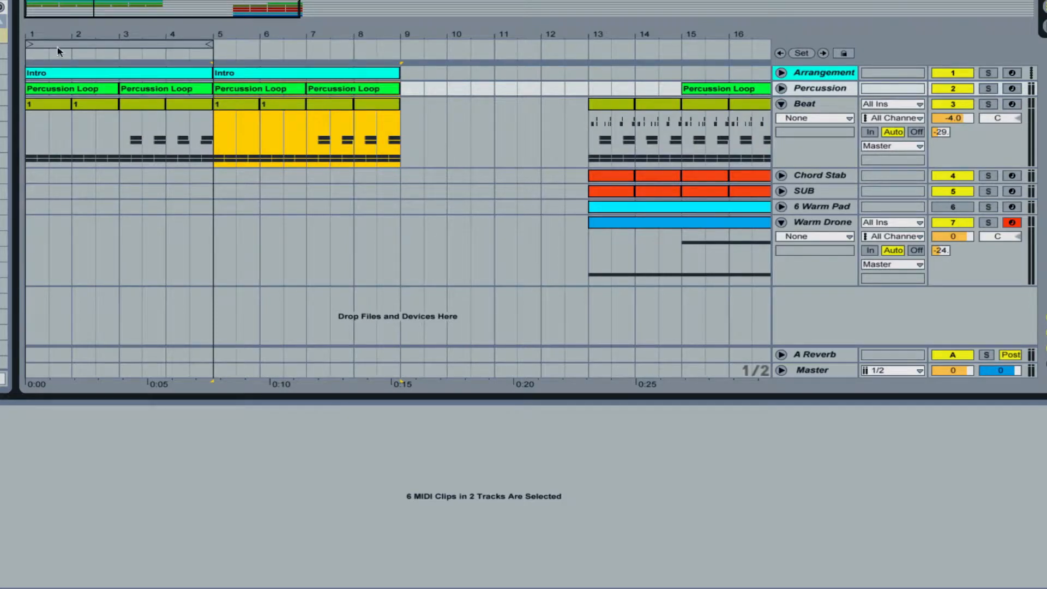
Delete the two kick-only Beat clips at bars 5 and 6.
click(241, 107)
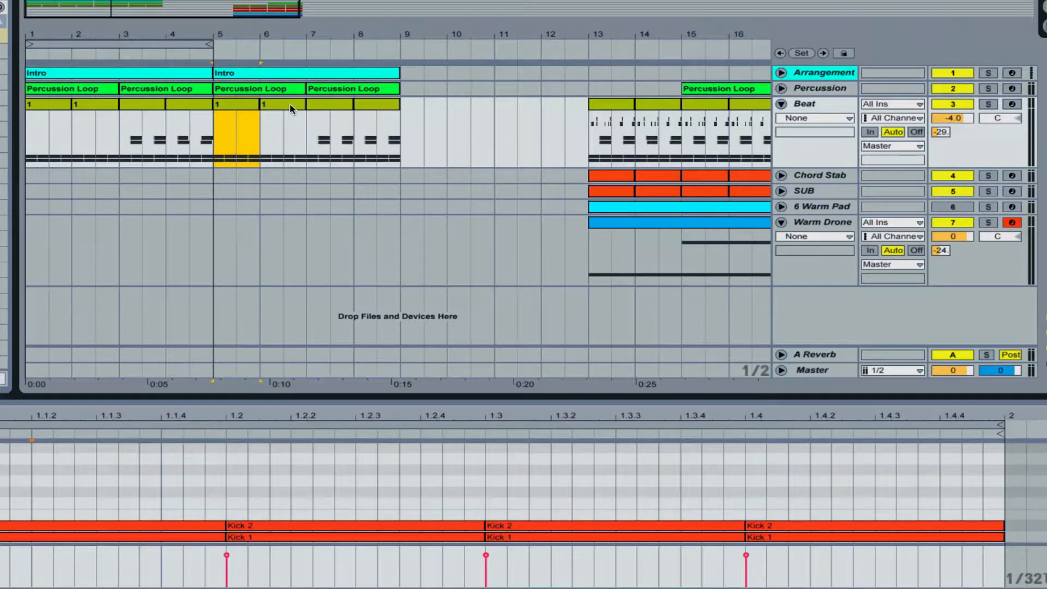
shift+click(289, 107)
key(Delete)
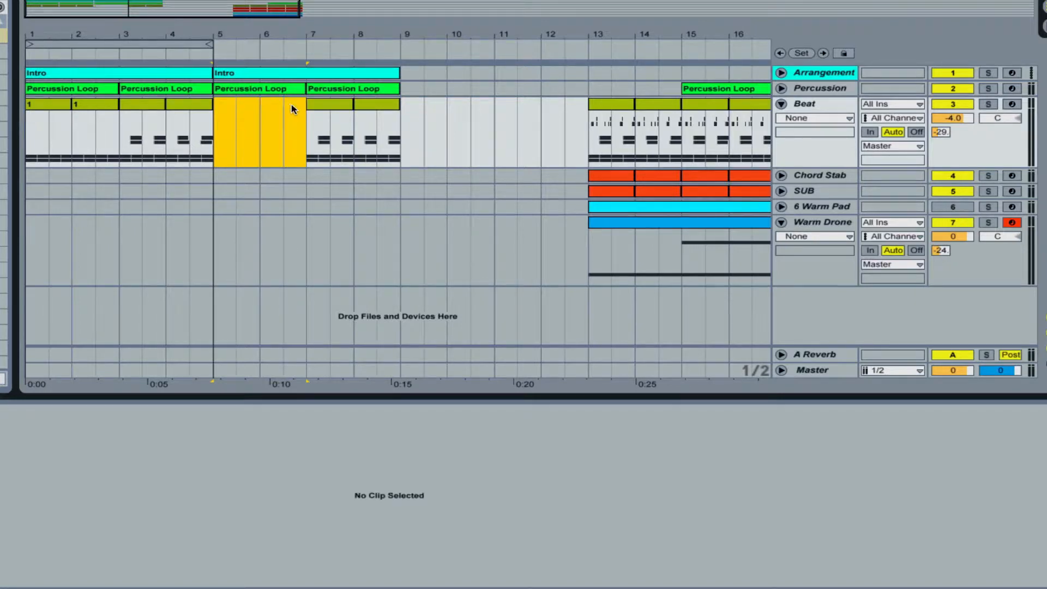
Rename the Beat clip at bar 7 as "2" and copy it into the second Beat scene slot of the Session View.
click(317, 105)
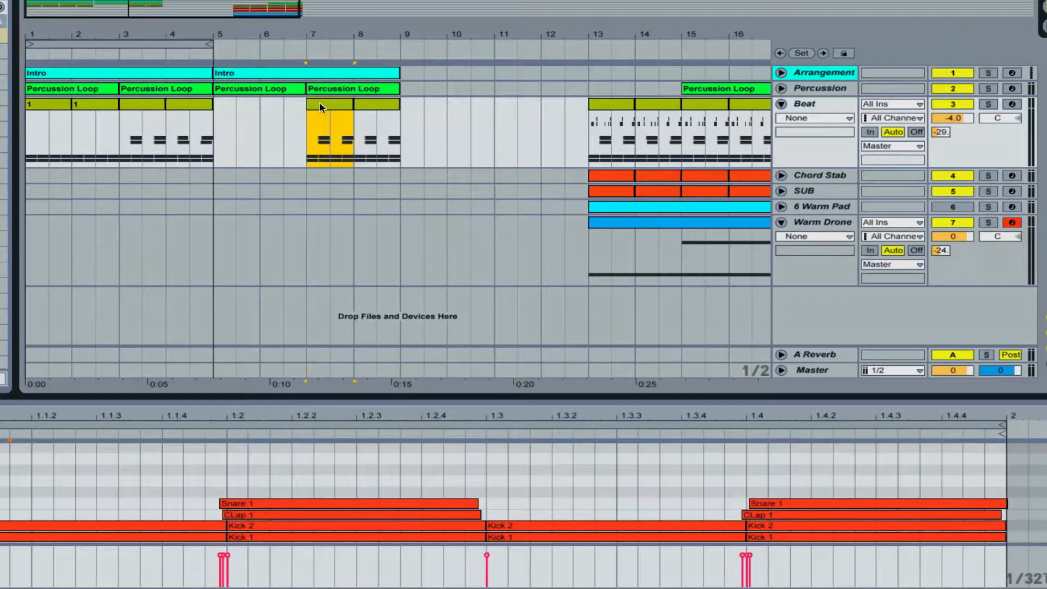
key(super+r)
key(Return)
key(Tab)
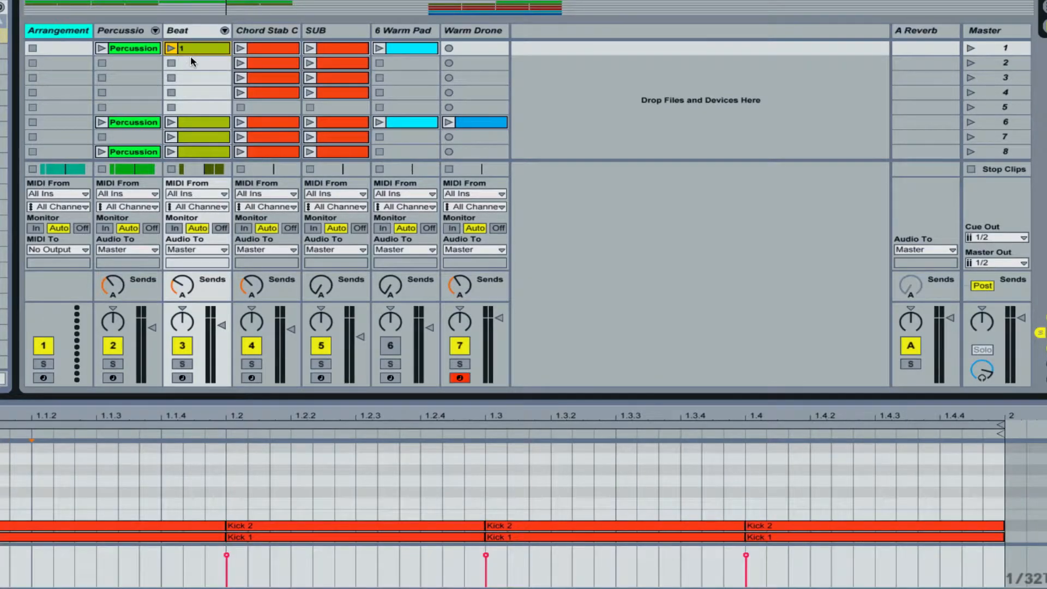
key(Tab)
key(Tab)
click(217, 63)
key(Tab)
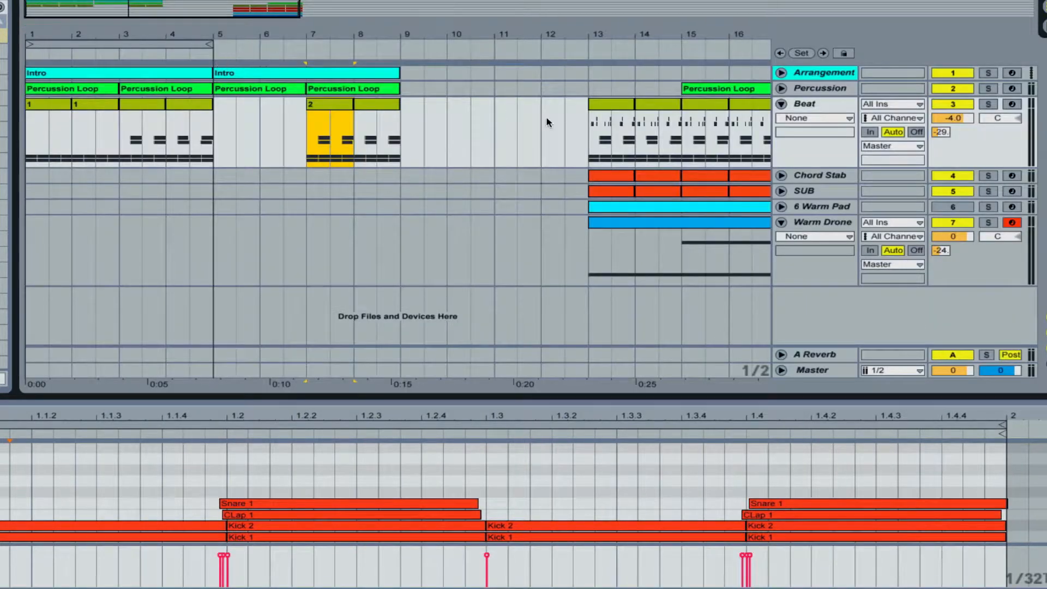
Rename the full Beat clip at bar 13 as "3" and copy it into the third Beat scene slot of the Session View.
click(619, 108)
key(super+r)
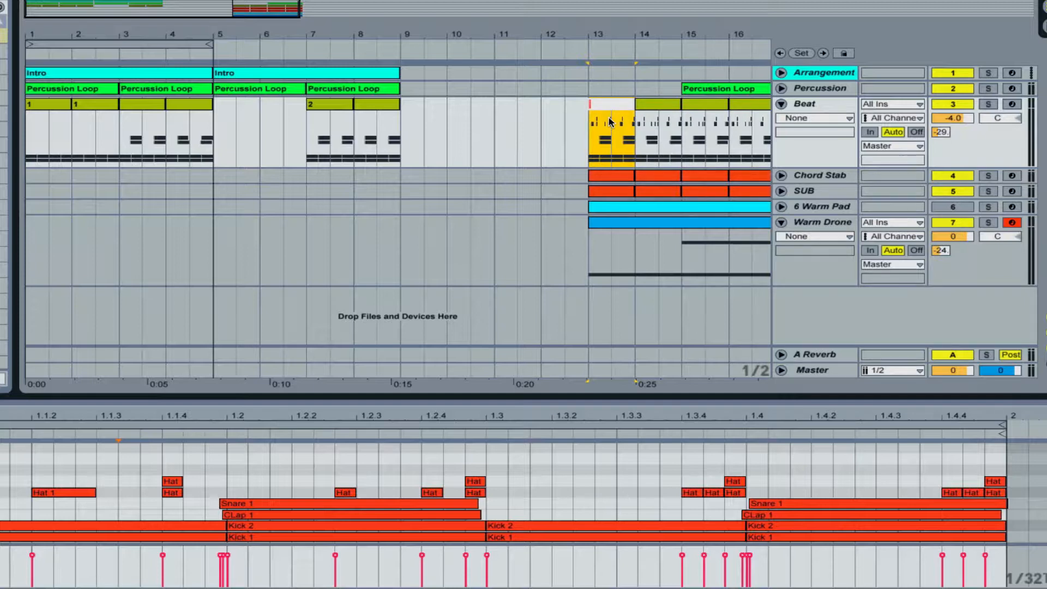
key(Return)
key(Tab)
click(193, 79)
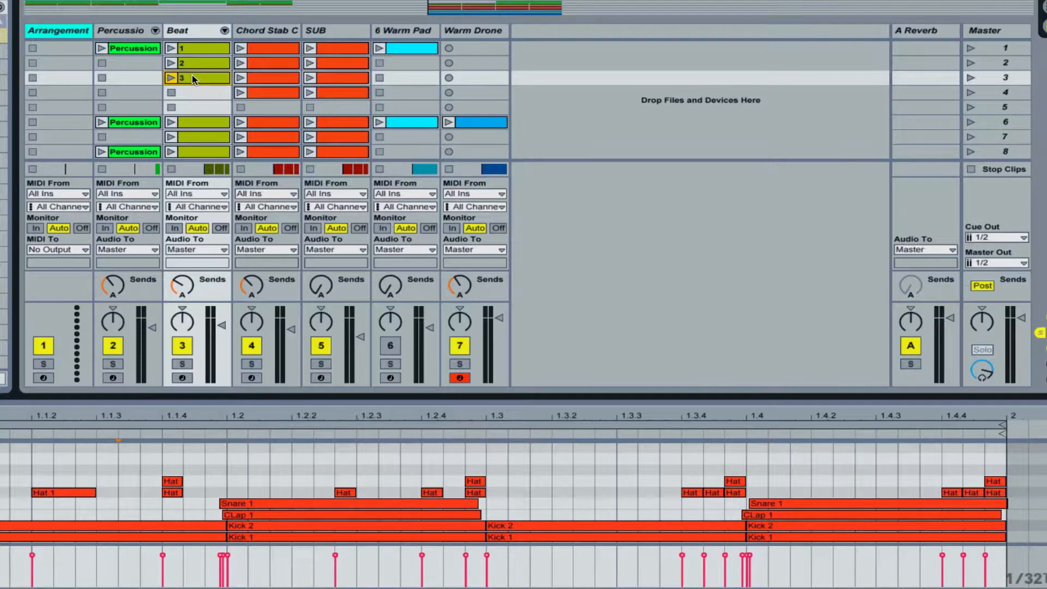
key(Tab)
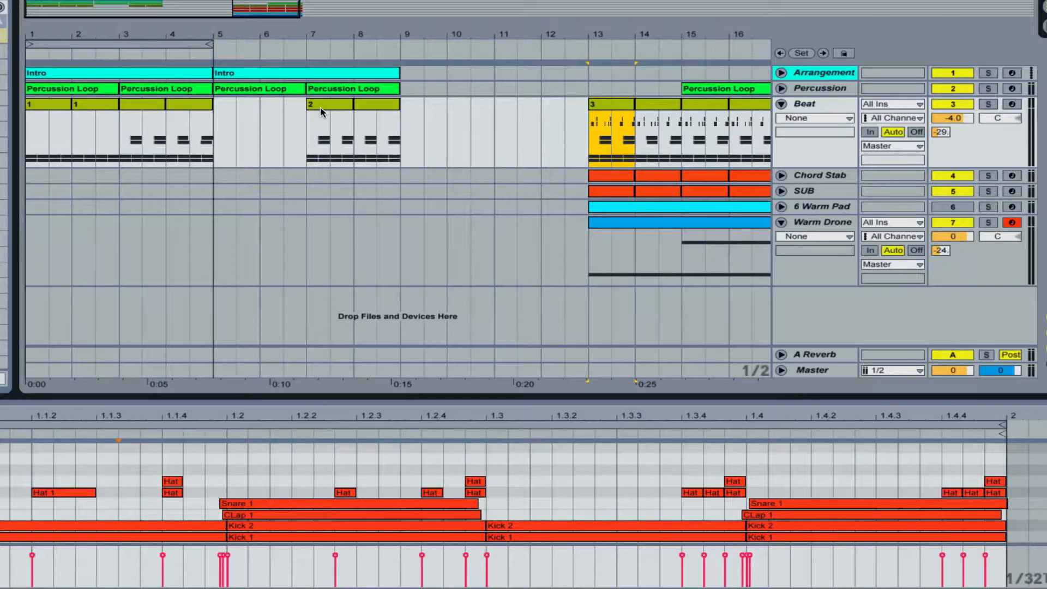
Move the Beat clip "2" from bar 7 to bar 5 and duplicate it through bar 8.
drag(322, 111, 236, 113)
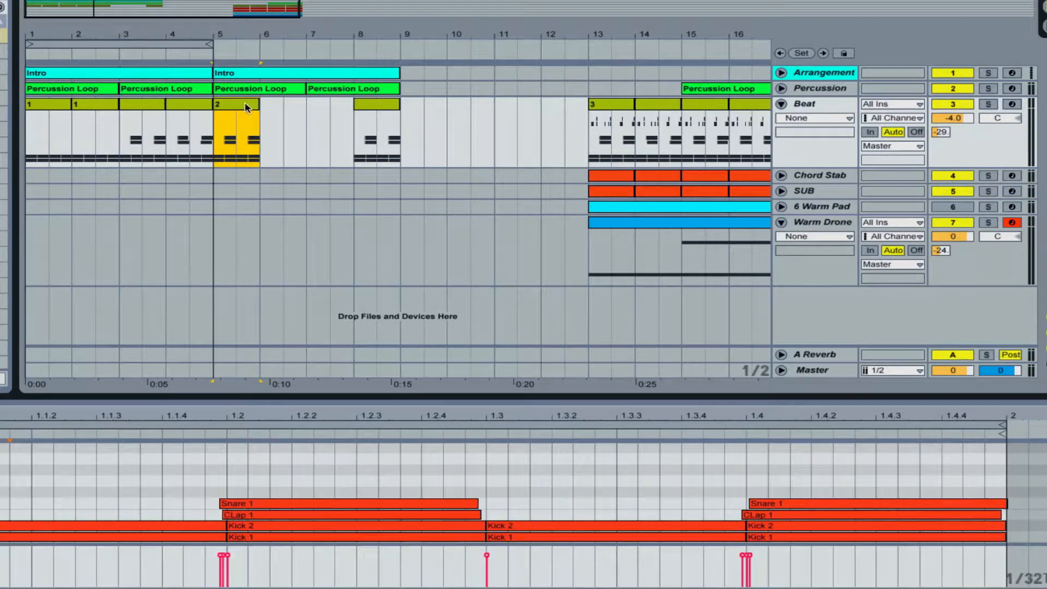
key(ctrl+d)
key(ctrl+d)
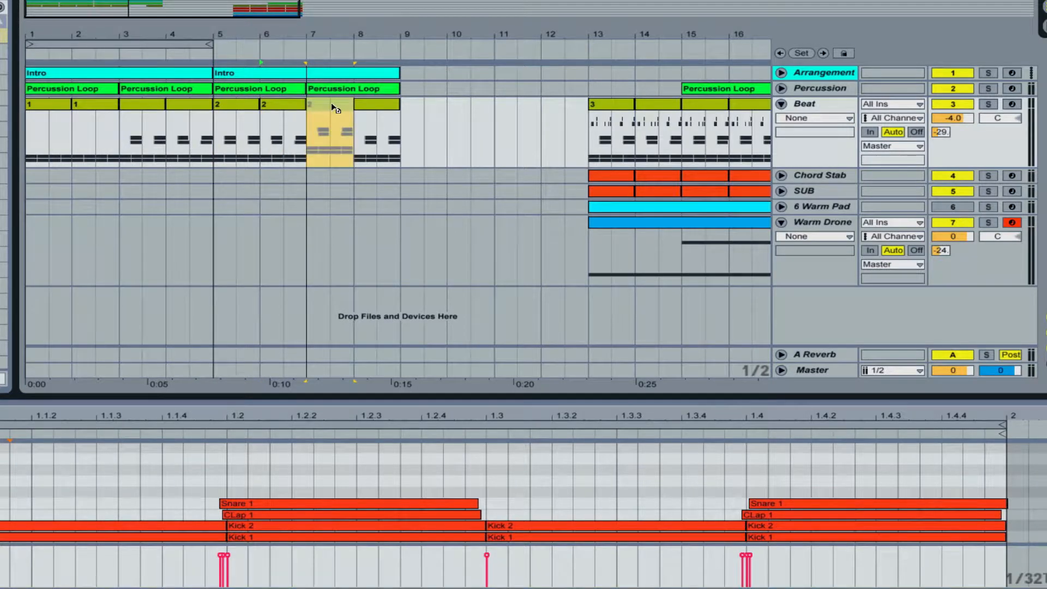
key(ctrl+d)
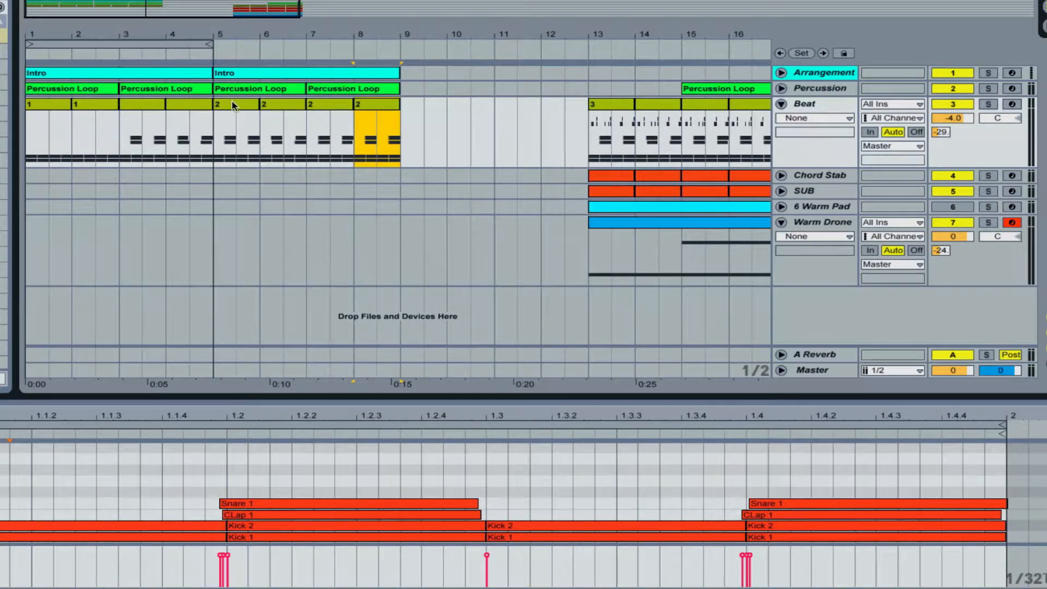
Extend the arrangement loop to bar 9 so it covers both Intro sections.
click(235, 107)
shift+click(390, 107)
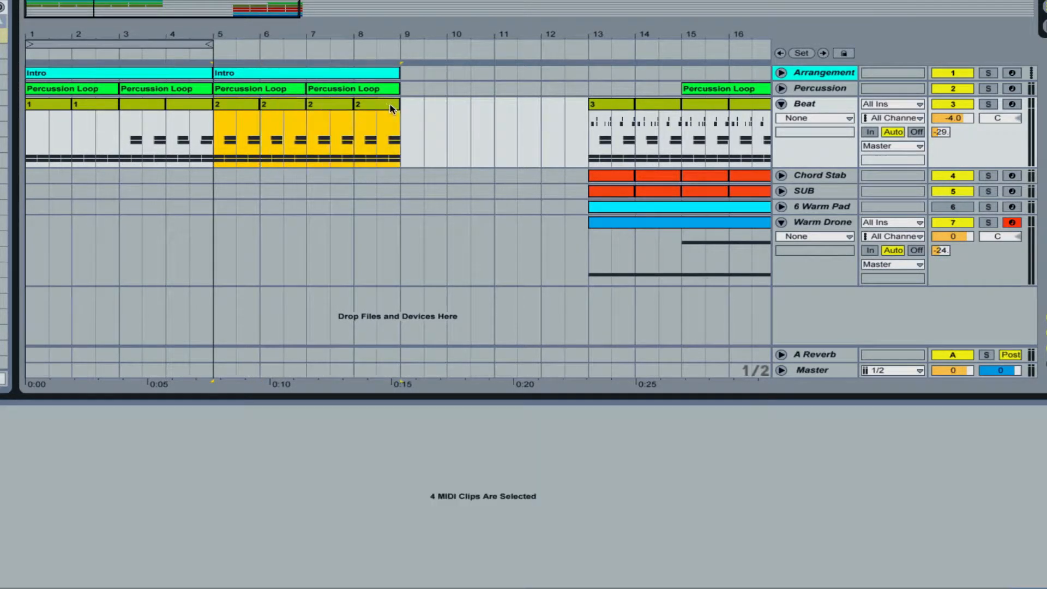
drag(212, 45, 401, 46)
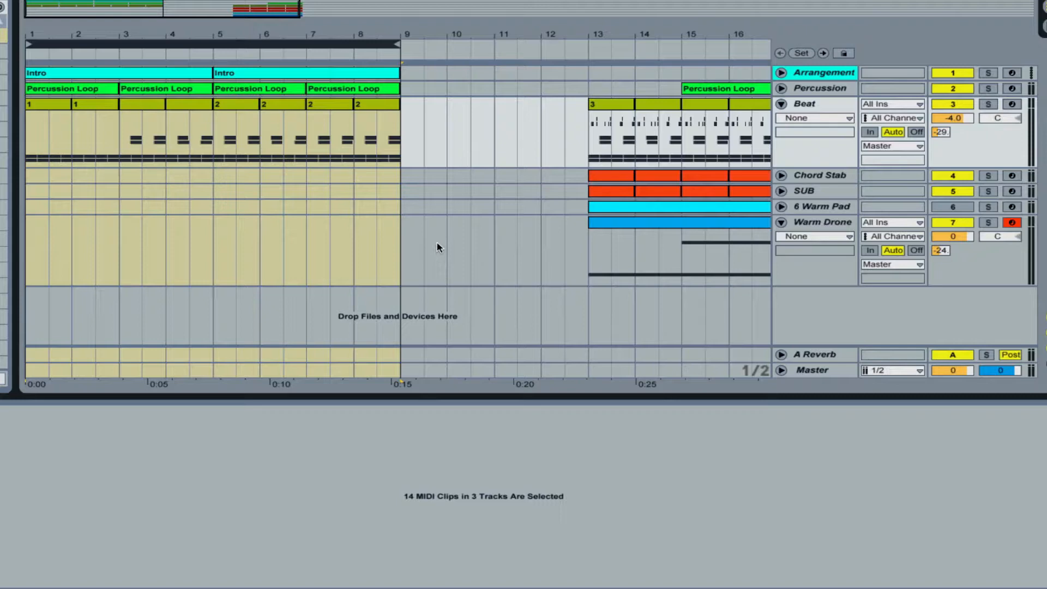
Insert an audio track below Warm Drone and name it "Fx".
right_click(804, 227)
click(821, 341)
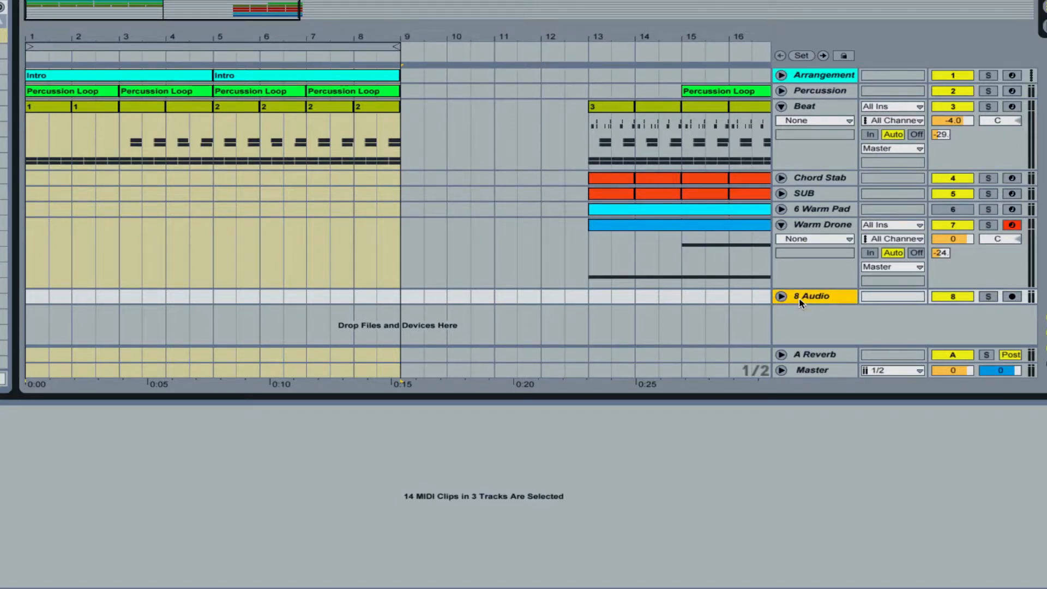
key(ctrl+r)
text(F)
Insert a return track after the Reverb return and name it "Long Delay".
right_click(810, 355)
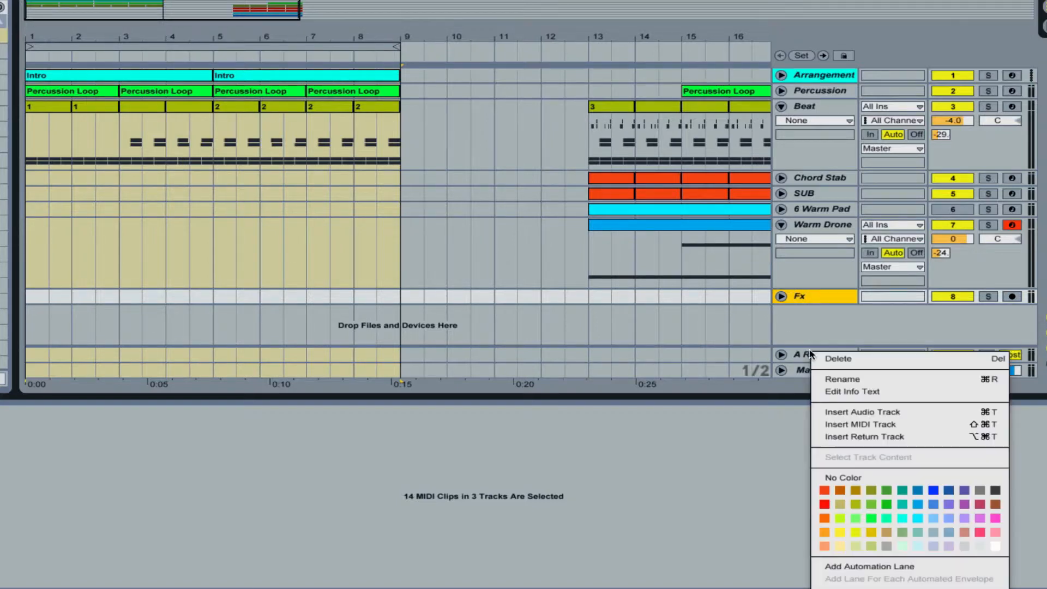
click(889, 440)
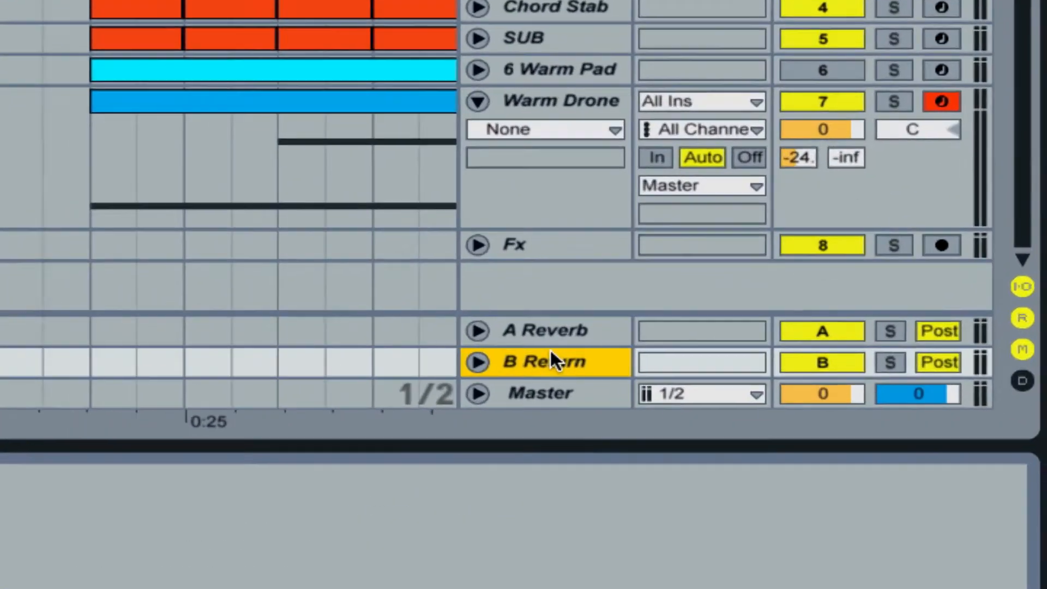
key(ctrl+r)
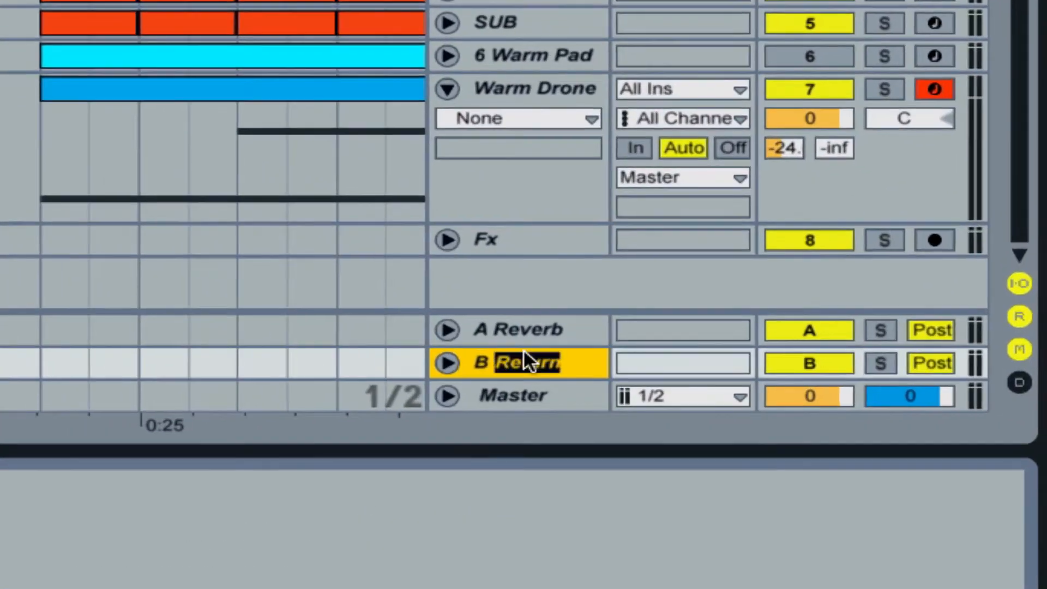
text(Long Delay)
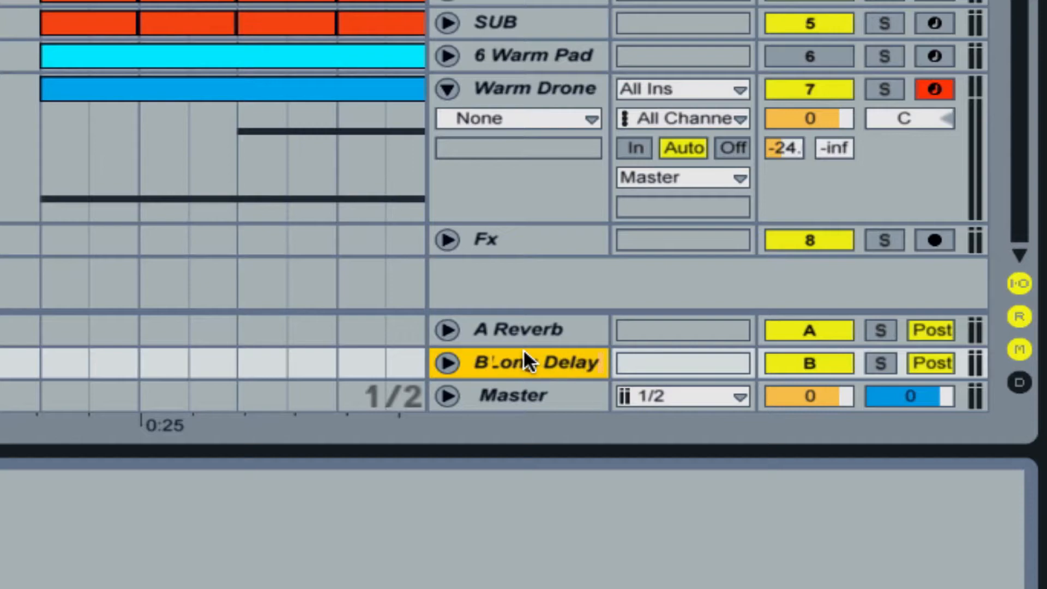
key(Return)
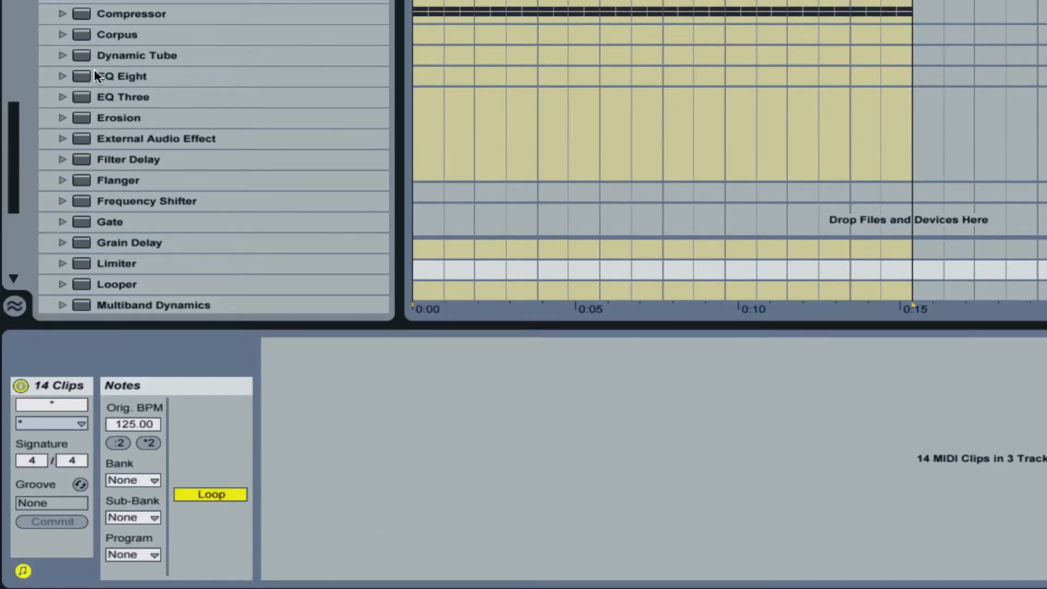
Load a Compressor and a Ping Pong Delay with a beat division of 2 onto the Long Delay return track.
click(112, 7)
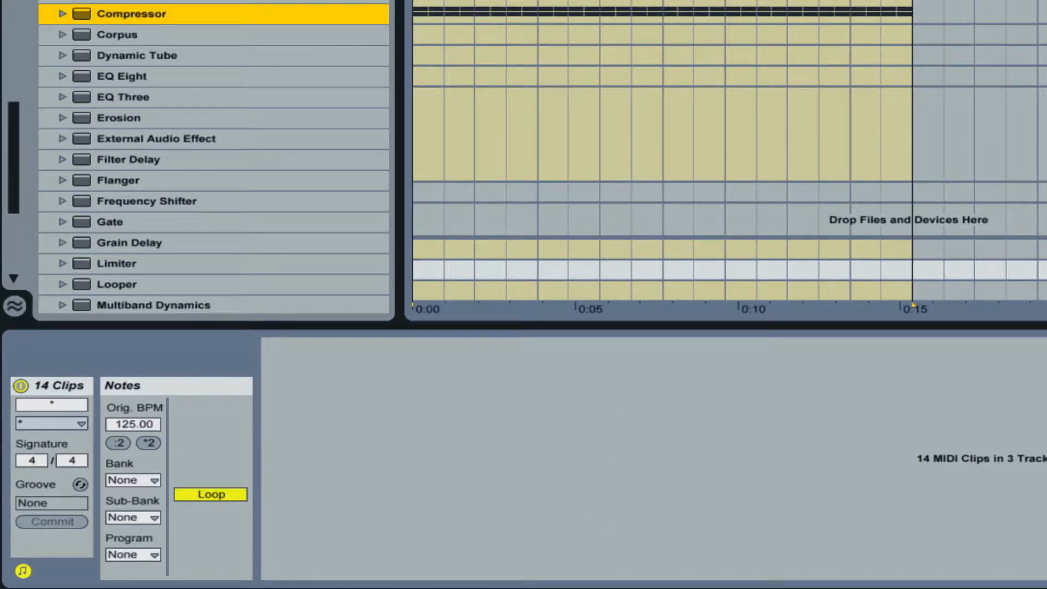
key(Return)
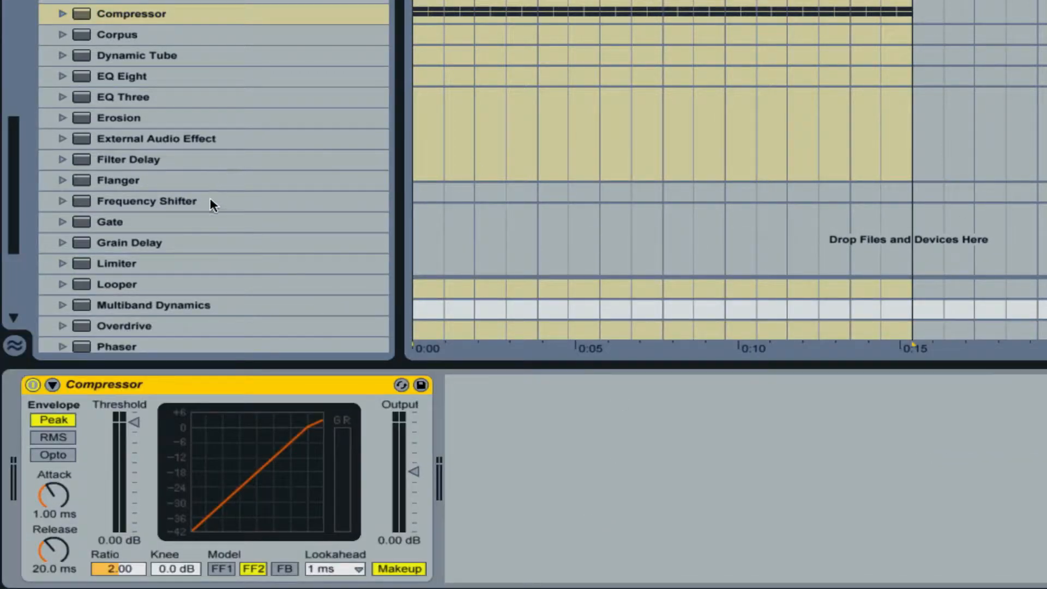
scroll(210, 201, down, 5)
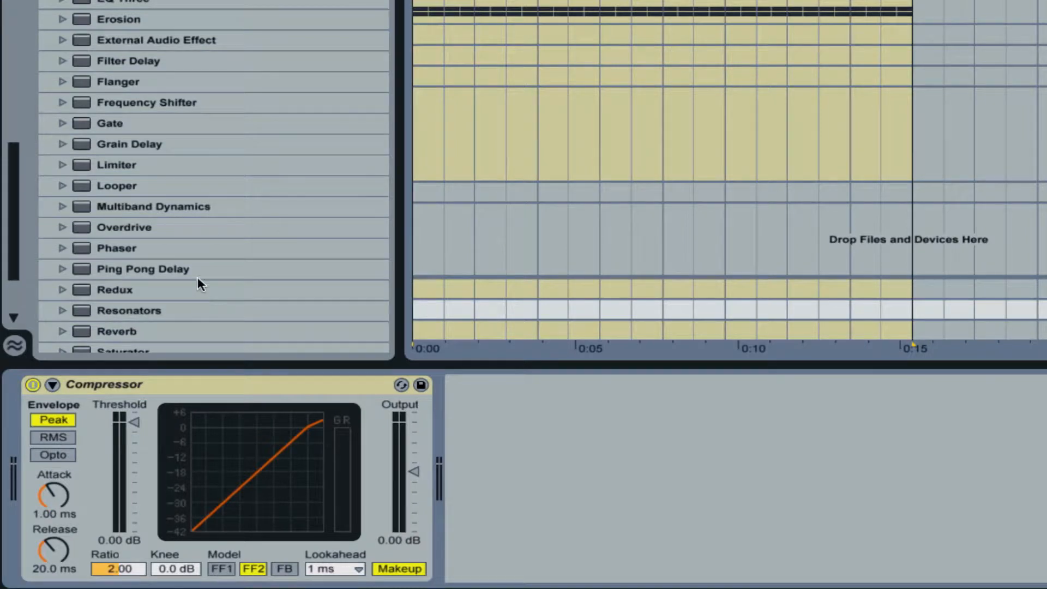
drag(167, 267, 530, 443)
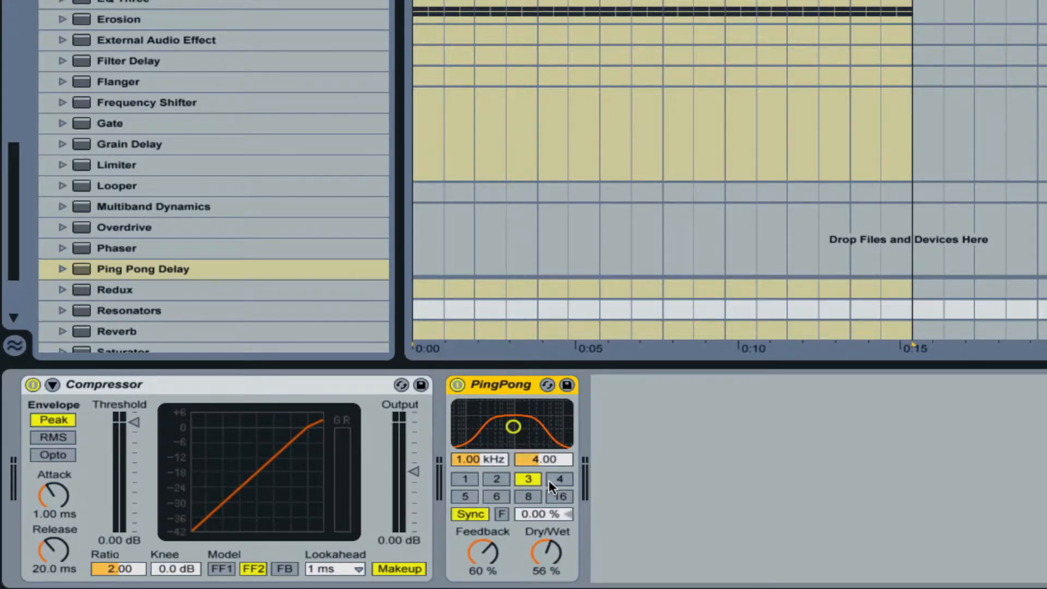
click(507, 479)
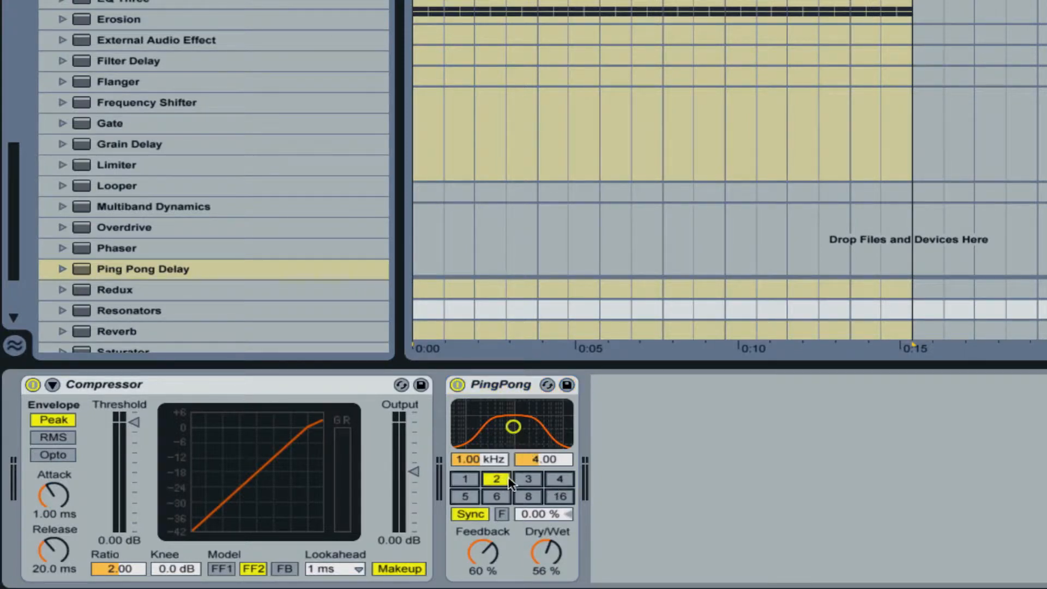
Set the Ping Pong Delay to beat division 4, filter 1.24 kHz, width 2.05 and dry/wet 25%, and lower the Compressor threshold slightly.
click(552, 478)
drag(512, 426, 517, 435)
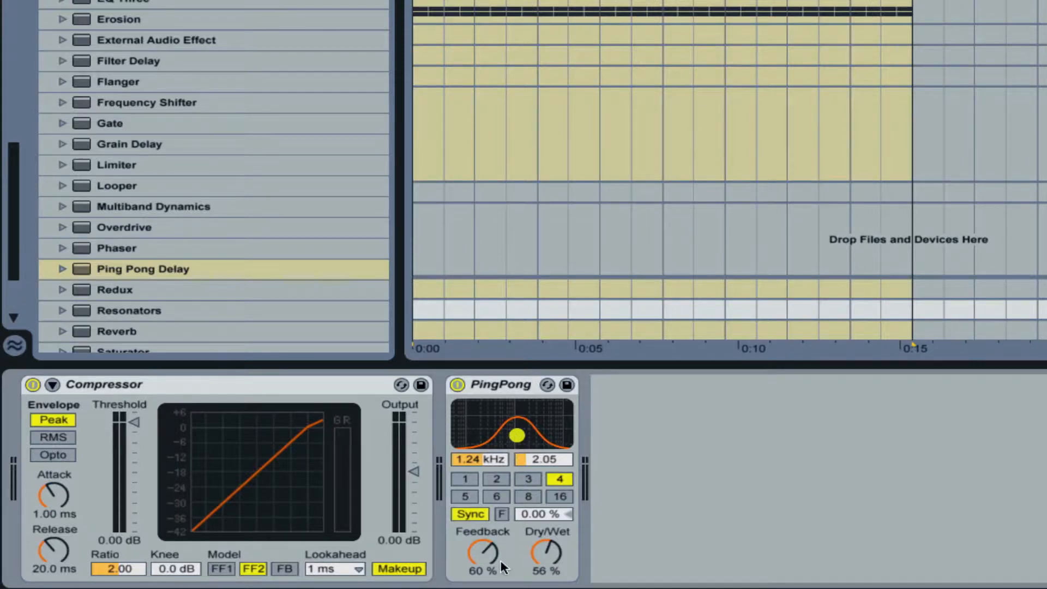
drag(533, 560, 533, 567)
click(541, 571)
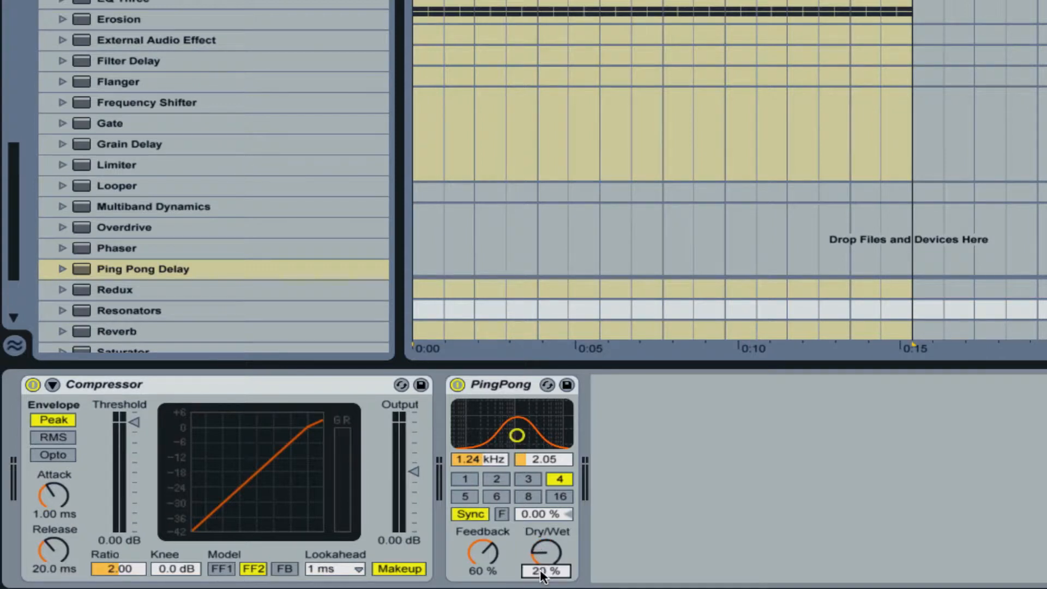
text(25)
key(Return)
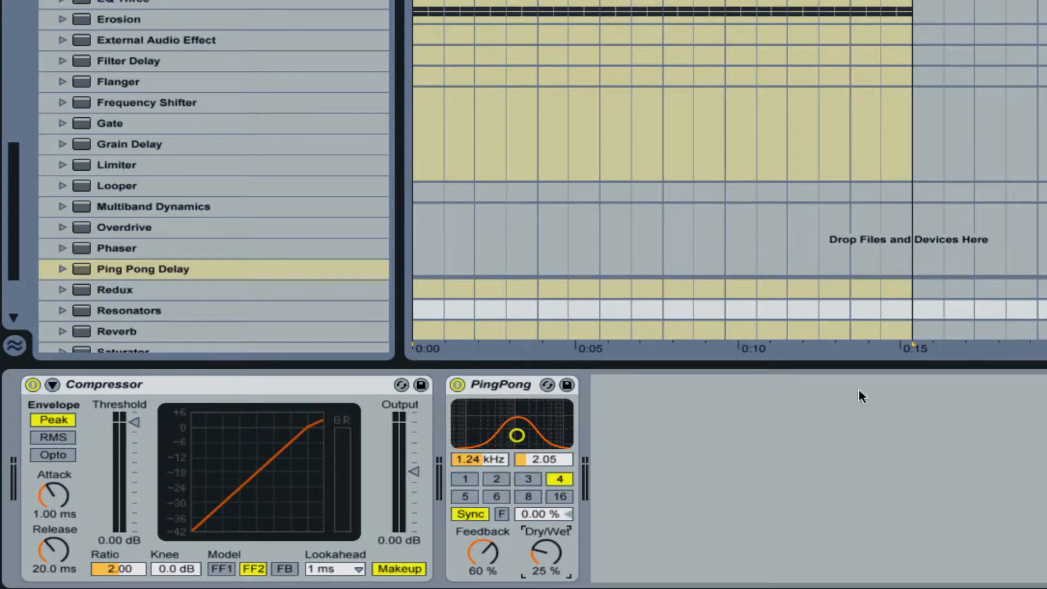
drag(133, 430, 133, 449)
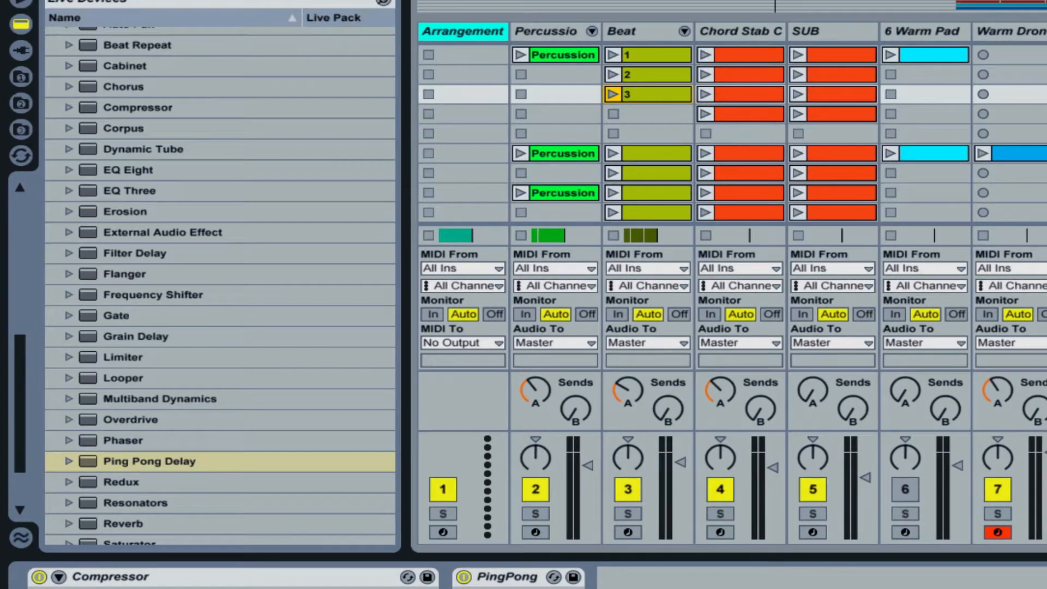
Return to the arrangement and expand the FX folder inside PROGRESSIONS PROMO PACK in the sample browser.
key(Tab)
click(731, 247)
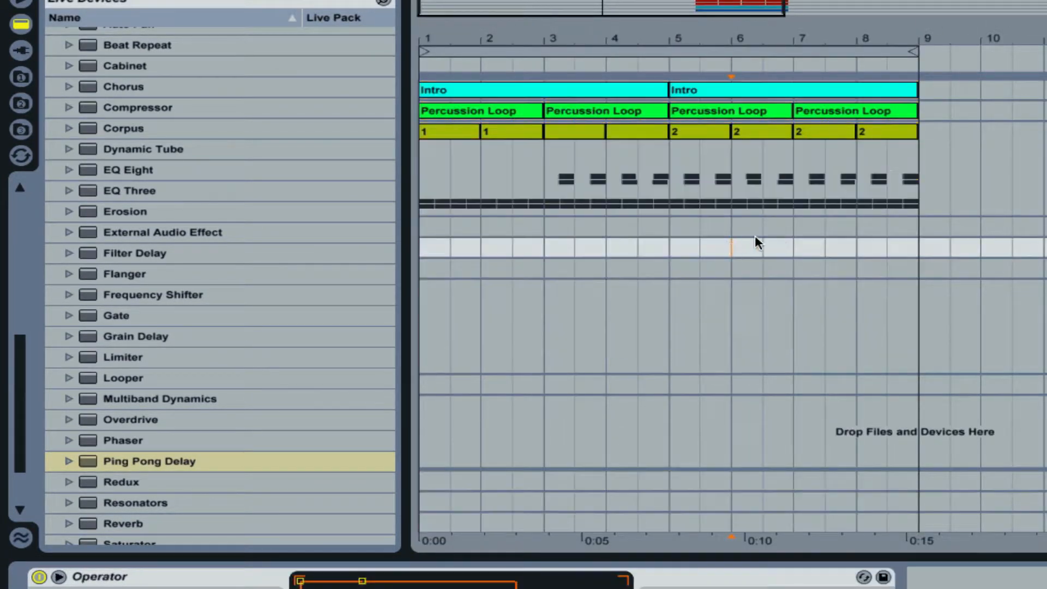
click(18, 77)
click(20, 103)
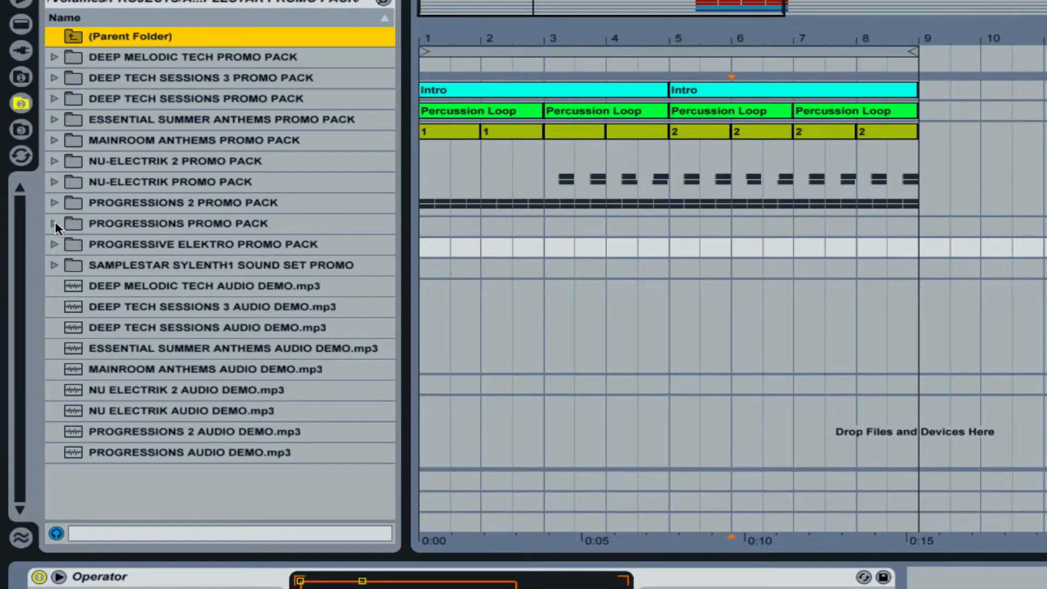
double_click(118, 221)
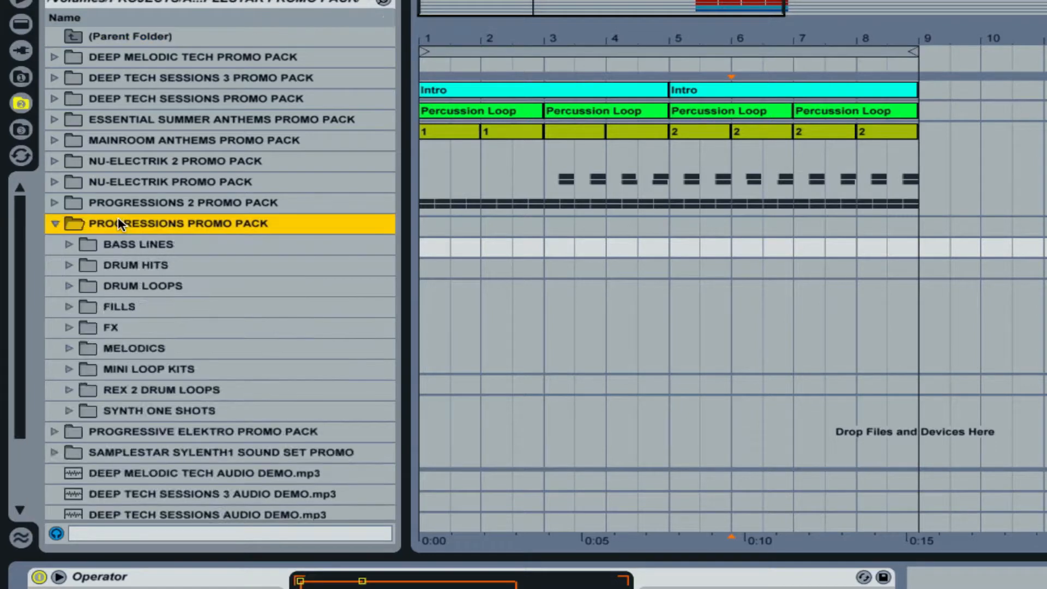
double_click(118, 221)
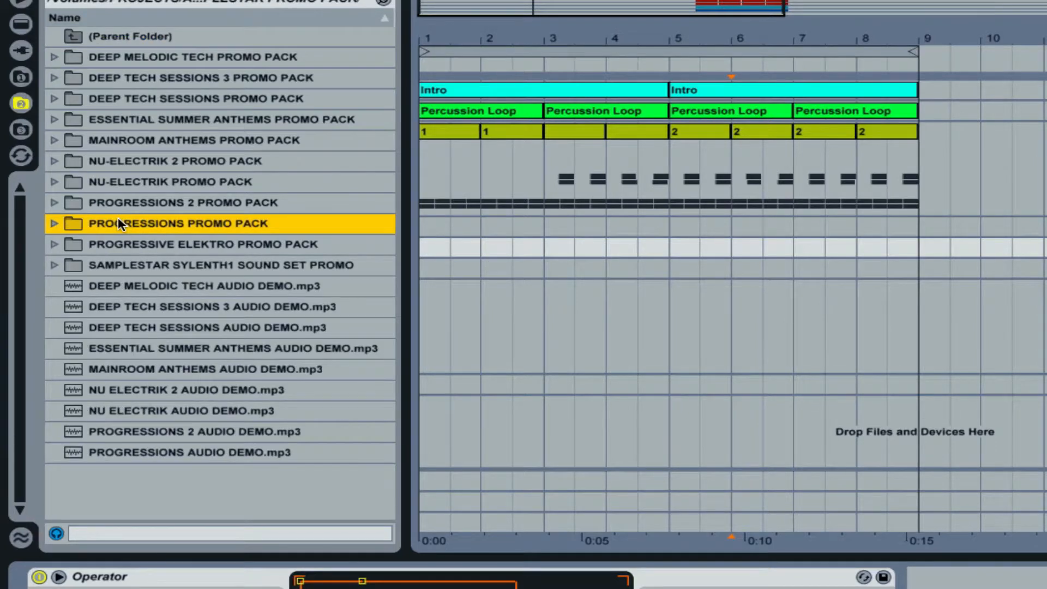
click(55, 224)
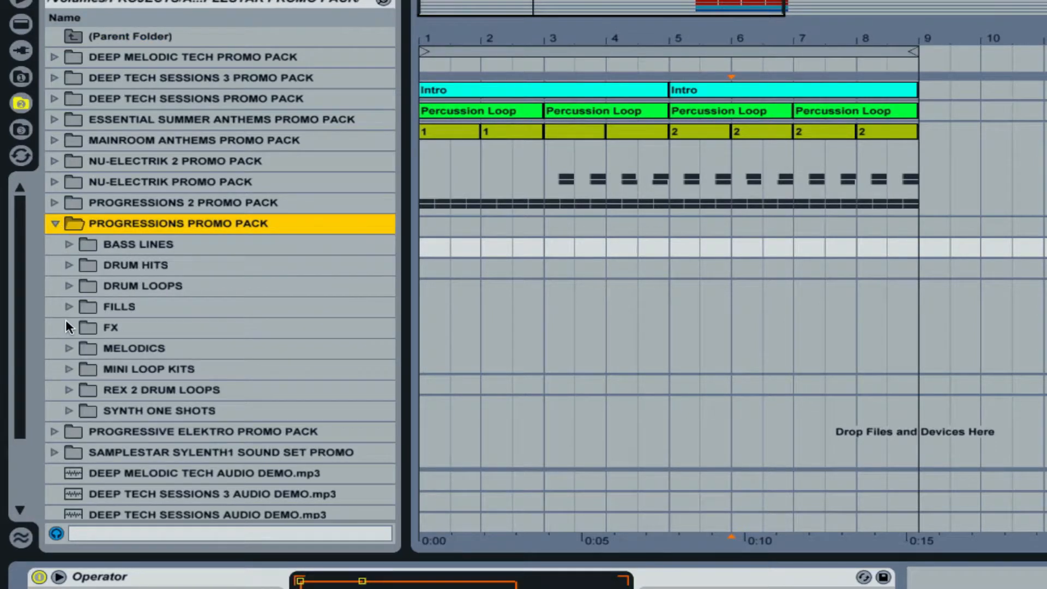
click(66, 321)
Preview the FX samples pro_FX_127_01.wav through pro_FX_127_05.wav.
click(139, 346)
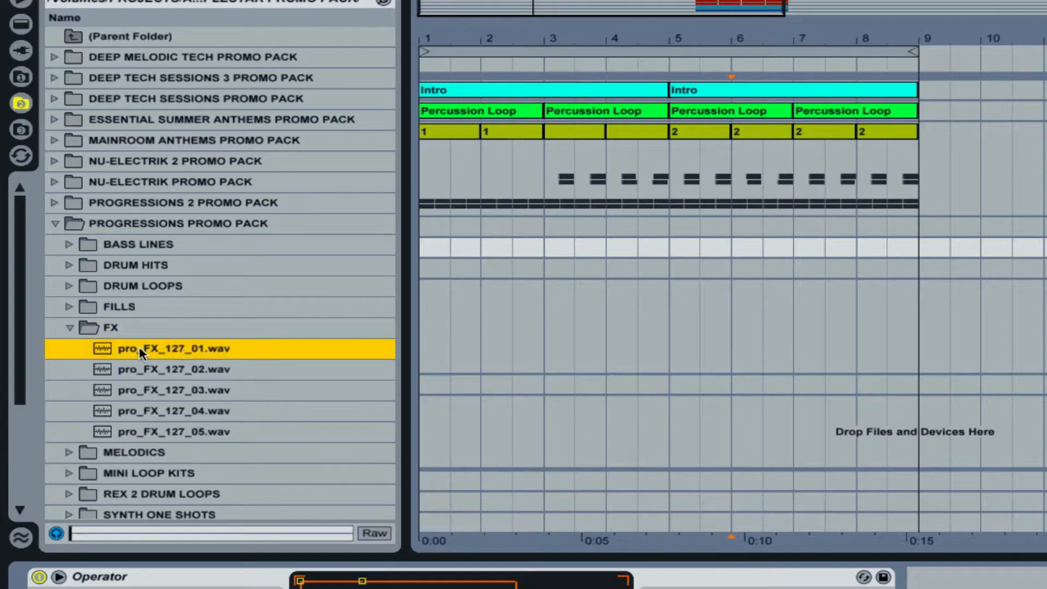
click(181, 370)
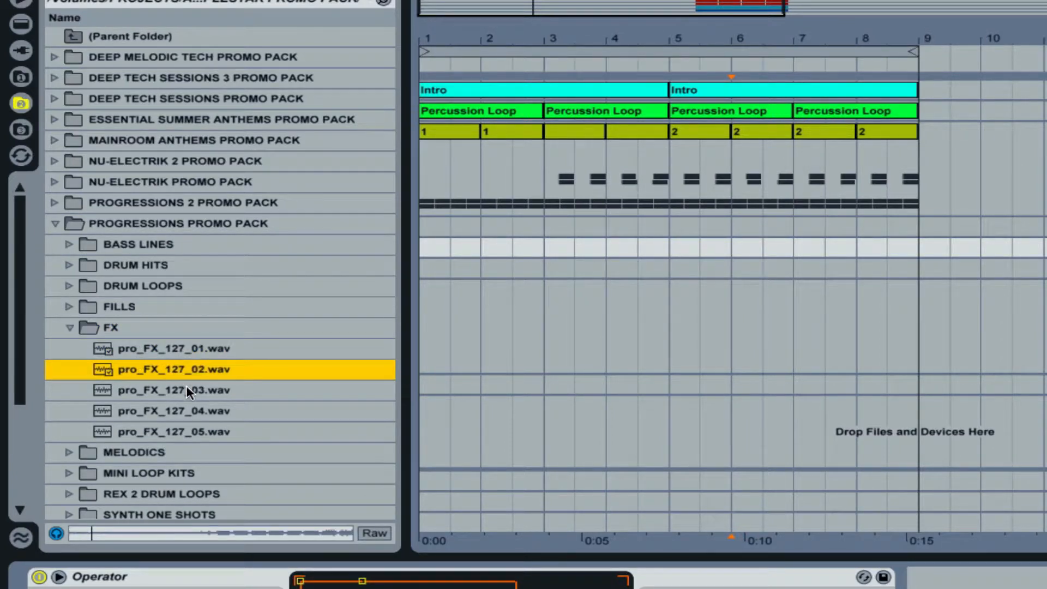
click(187, 390)
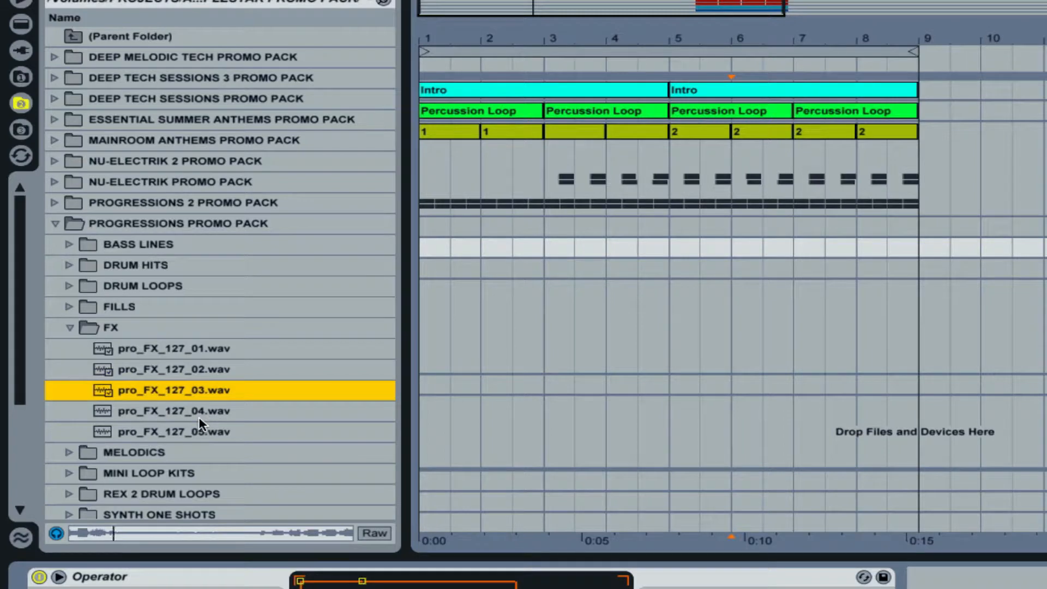
click(200, 416)
click(207, 433)
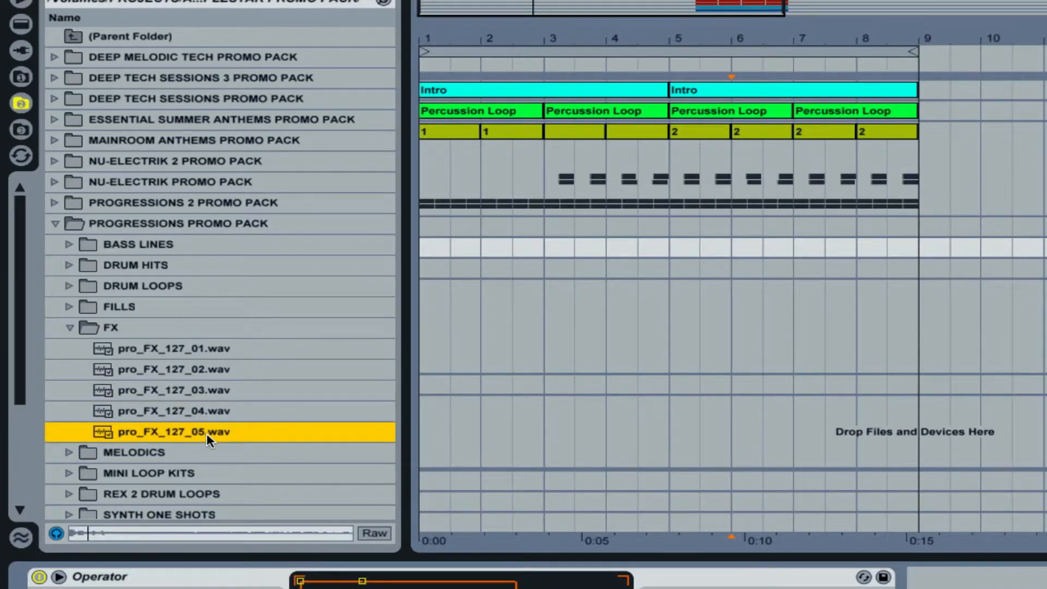
click(174, 327)
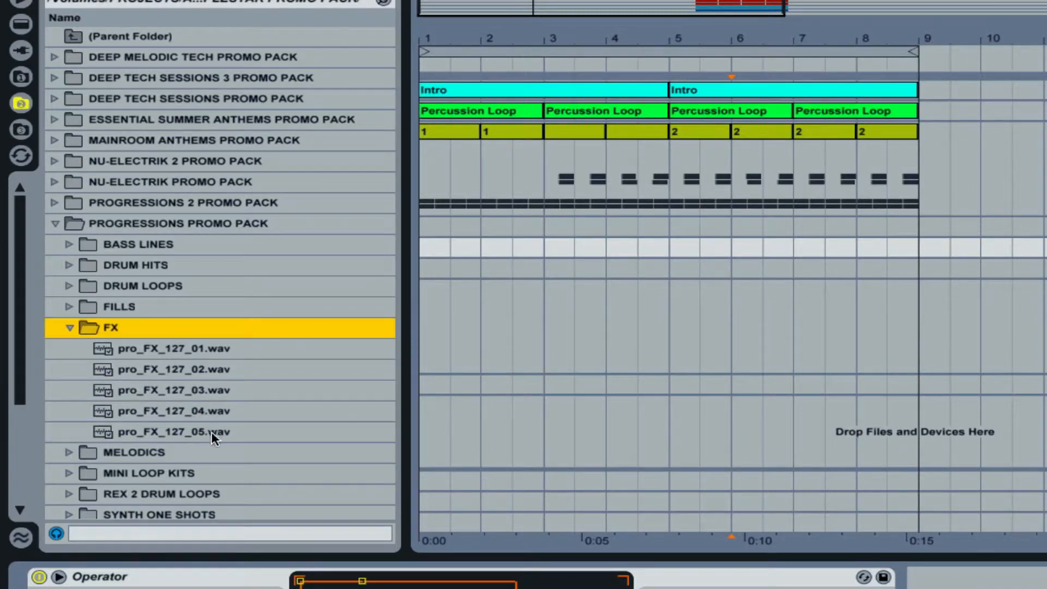
Place pro_FX_127_05.wav on the Fx track at bar 1, and unfold the track to display its fades.
drag(212, 434, 431, 384)
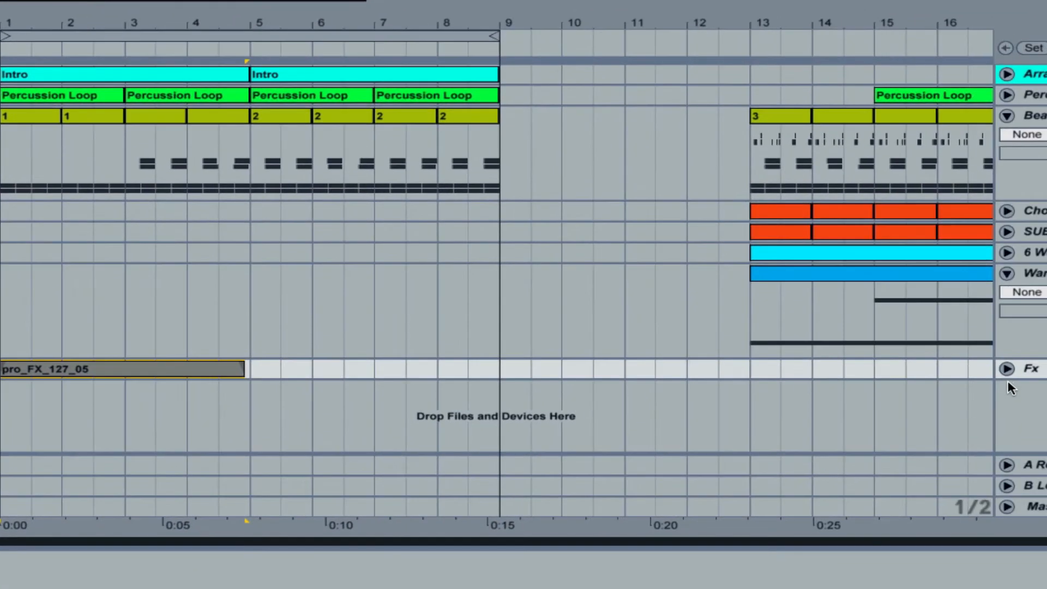
click(1006, 367)
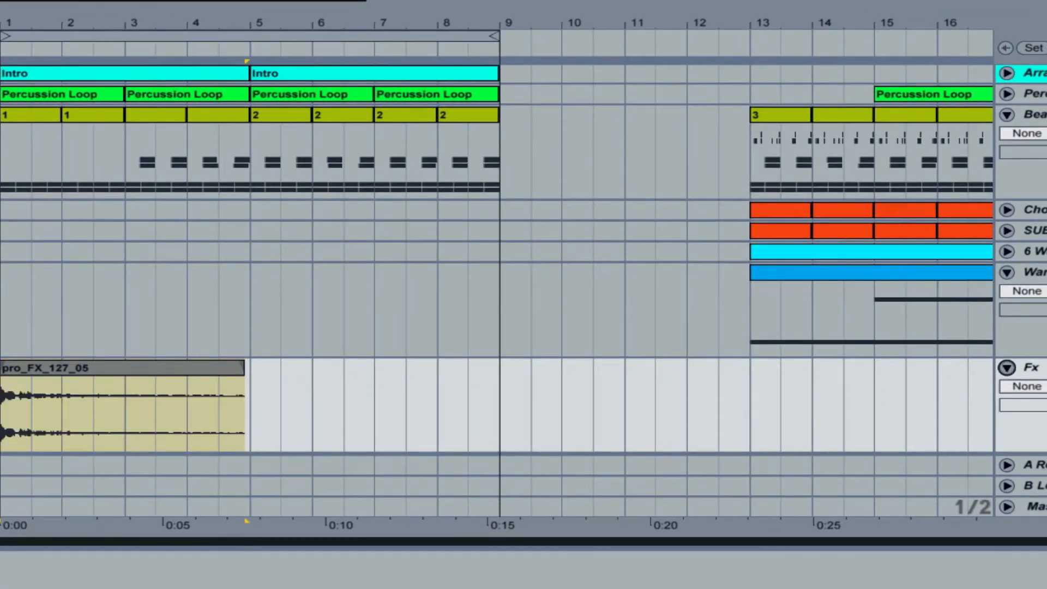
click(1026, 387)
click(1026, 387)
click(1027, 387)
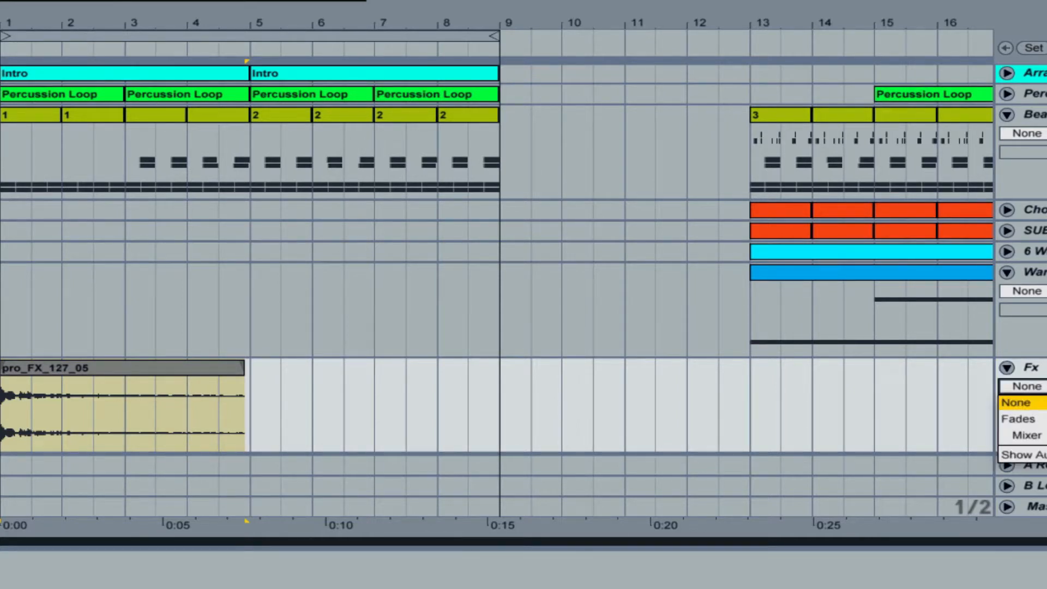
click(1018, 419)
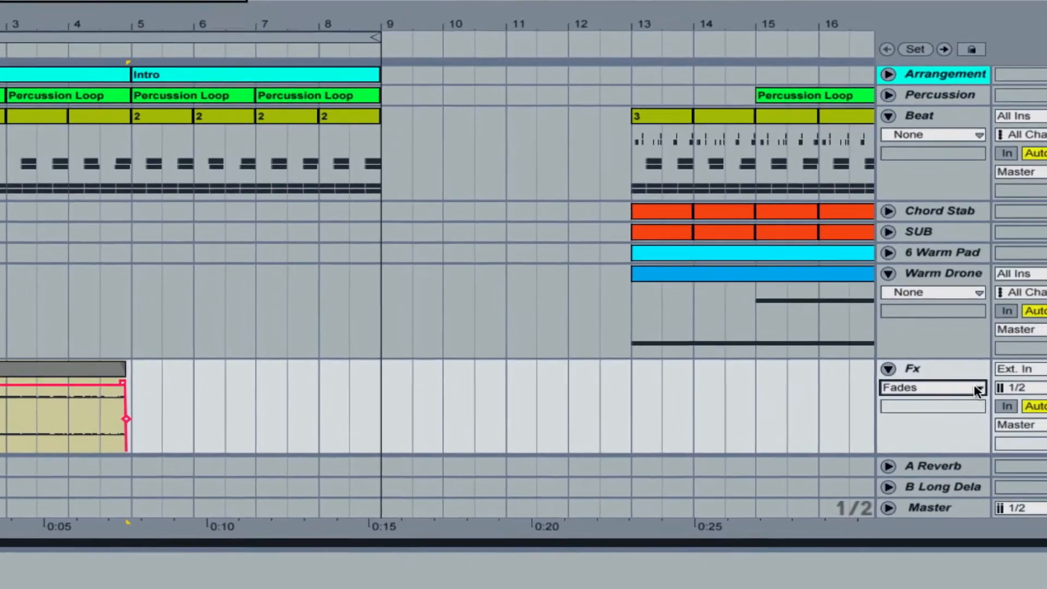
Display the Fx track's volume automation, split it into its own lane, and remove that lane.
click(1028, 392)
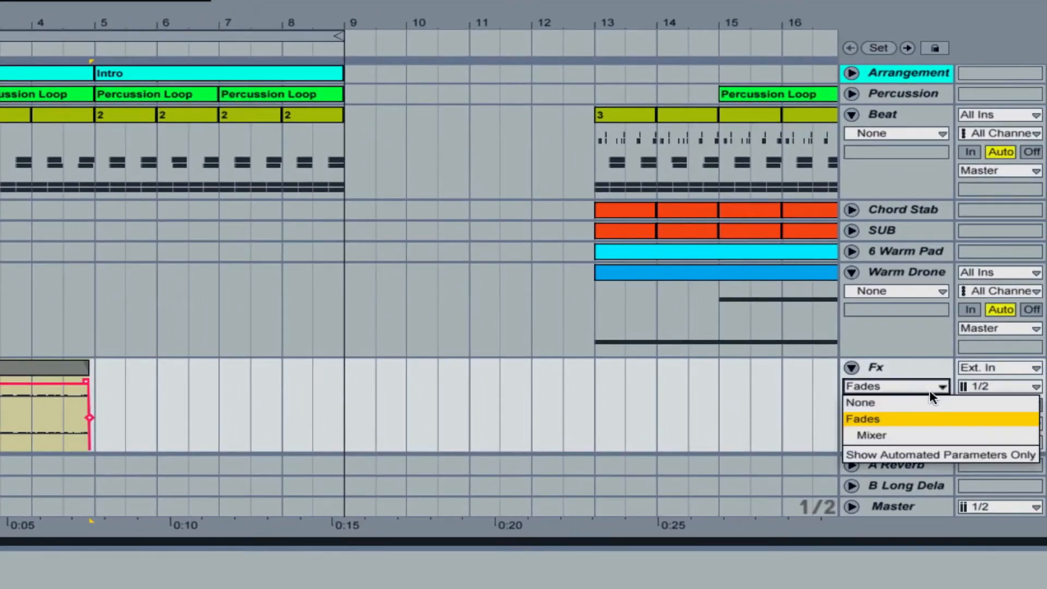
click(923, 434)
click(915, 405)
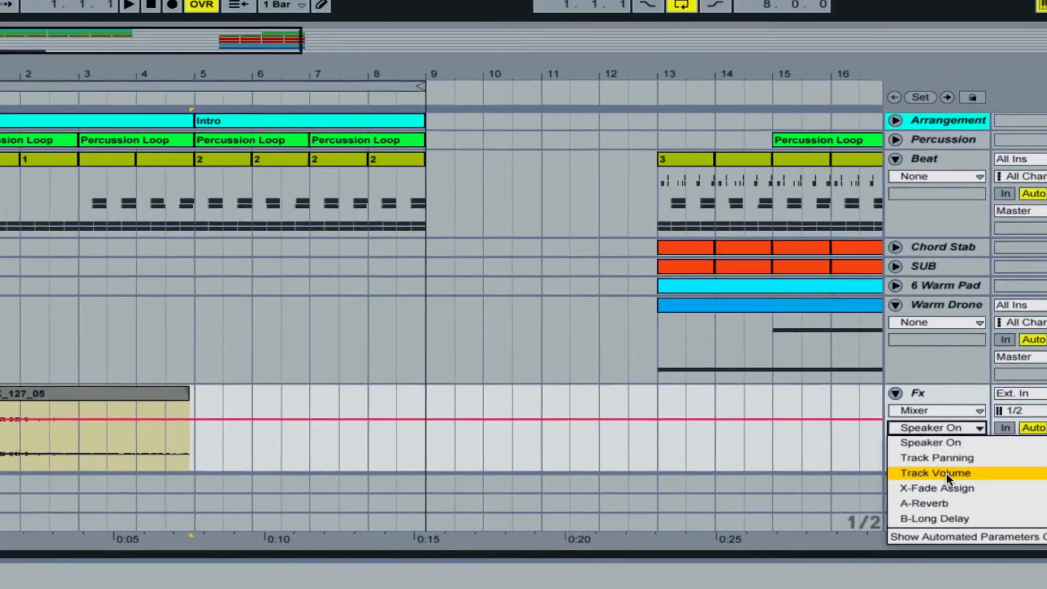
click(947, 474)
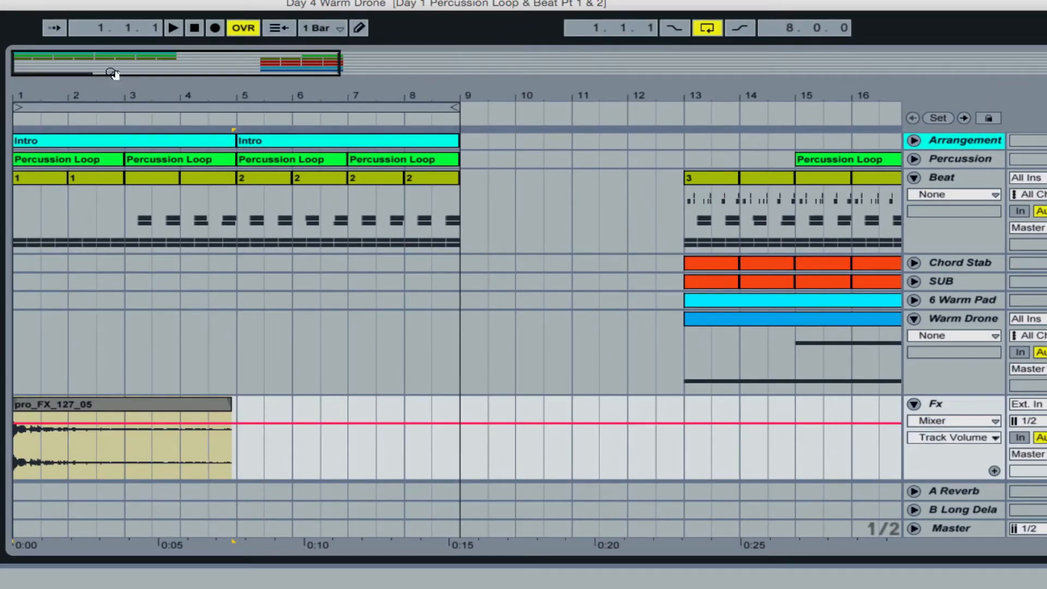
drag(110, 73, 54, 124)
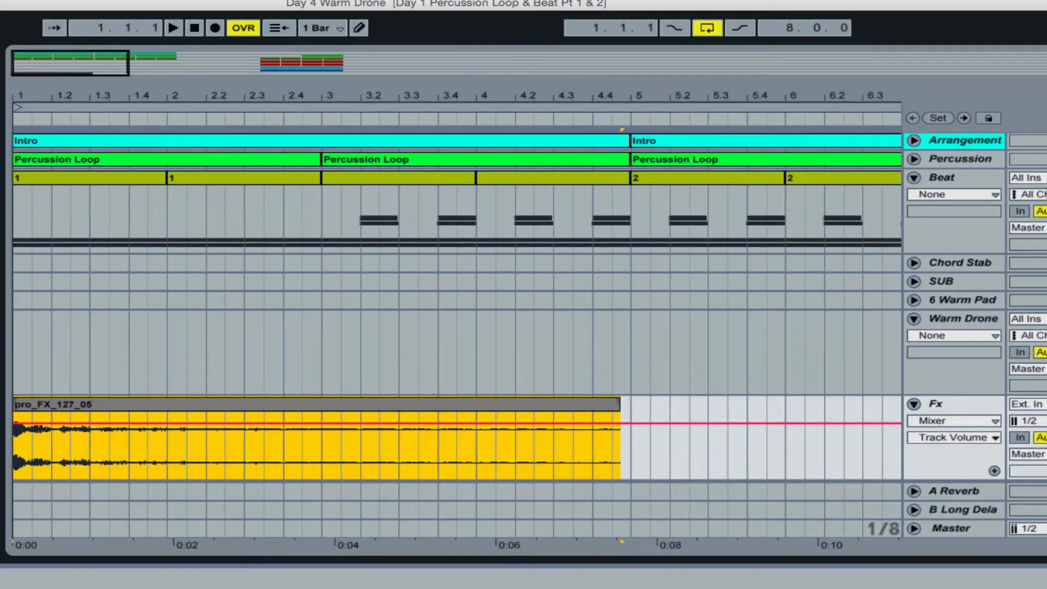
click(993, 468)
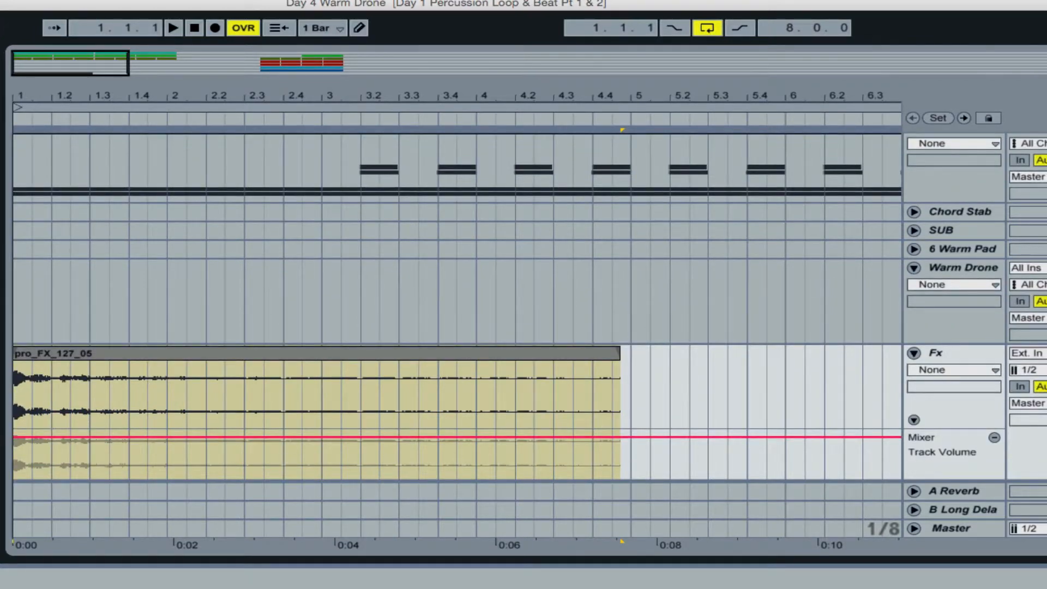
click(993, 438)
Display the Fx track's fades and add a fade-in of about 0.1 s to the start of the pro_FX_127_05 clip.
click(926, 364)
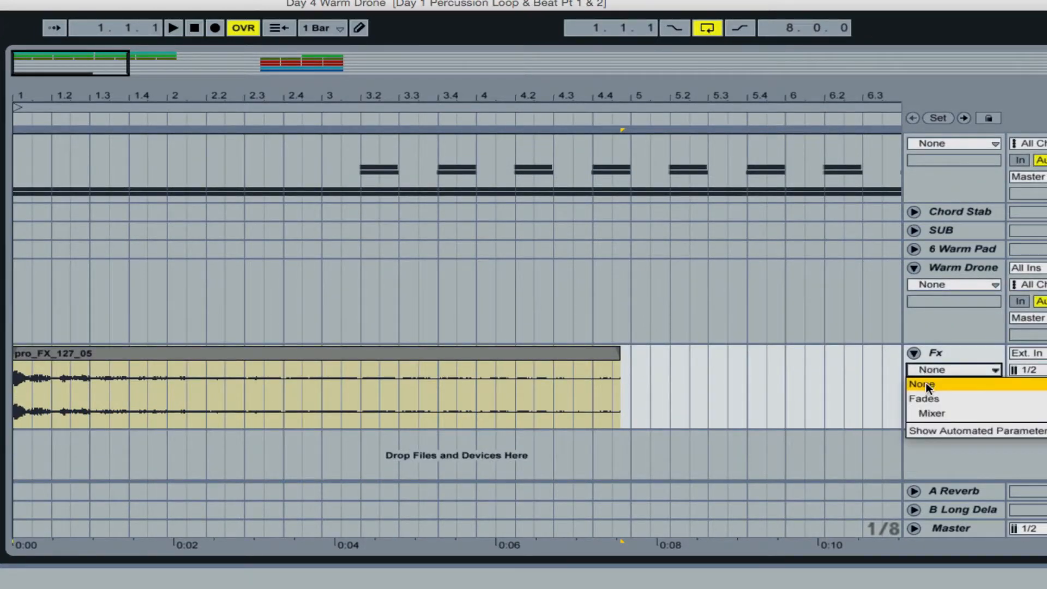
click(928, 397)
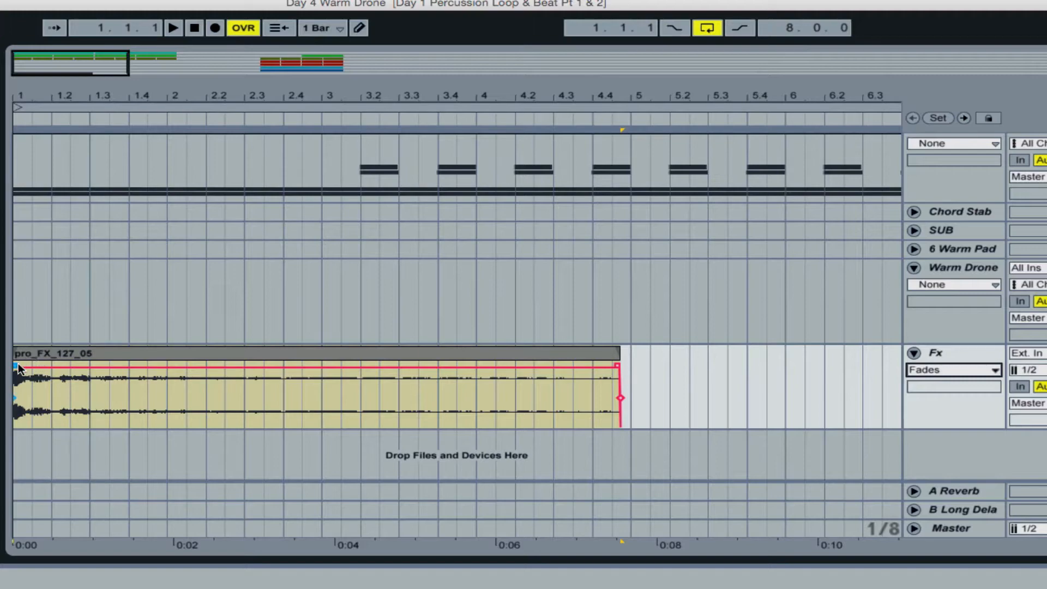
drag(18, 363, 26, 363)
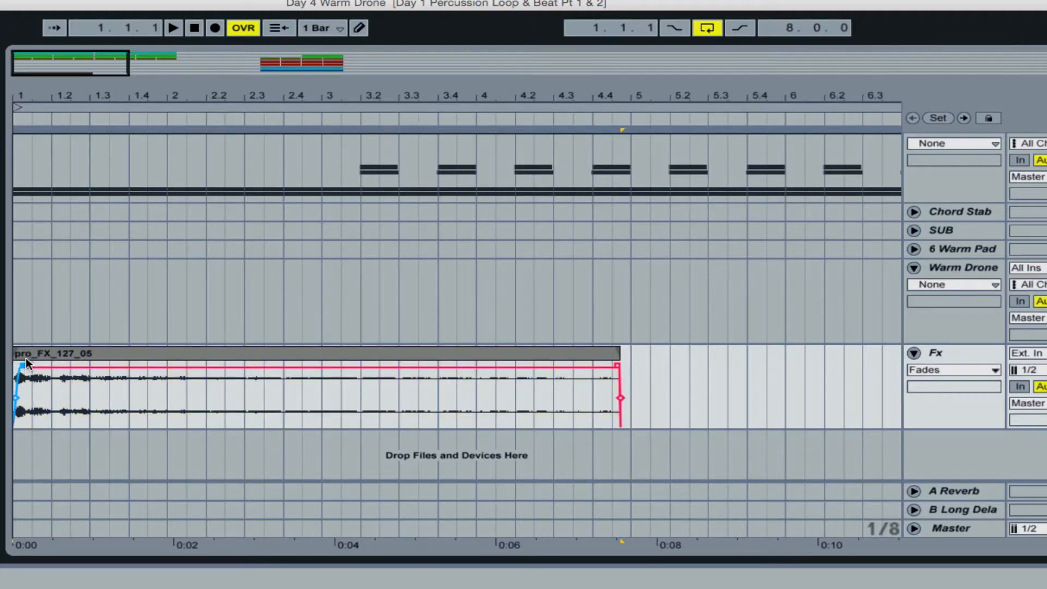
drag(49, 70, 22, 139)
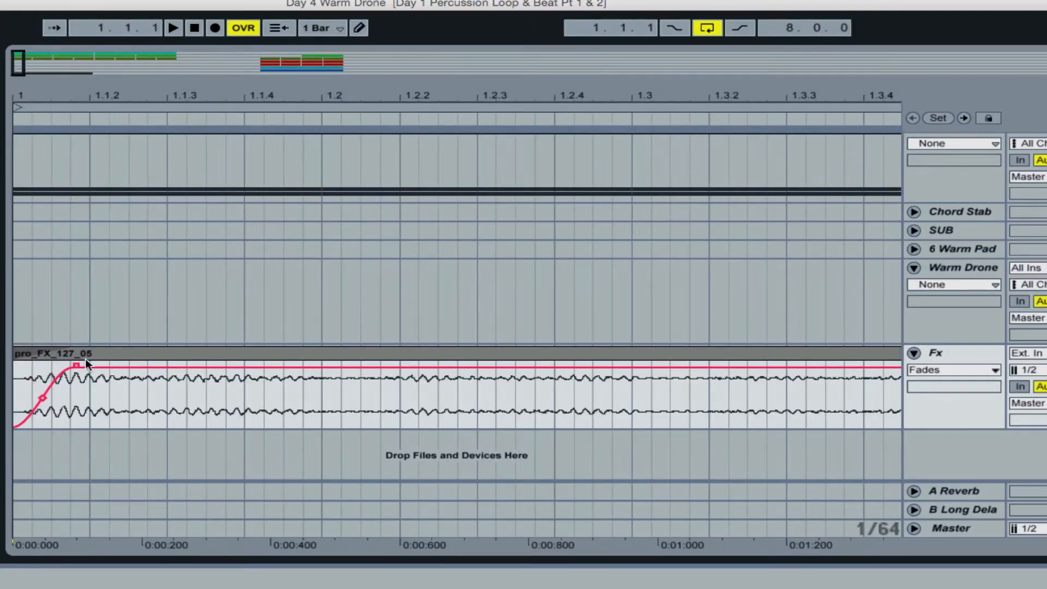
Rename the pro_FX_127_05 clip as "Impact".
click(83, 353)
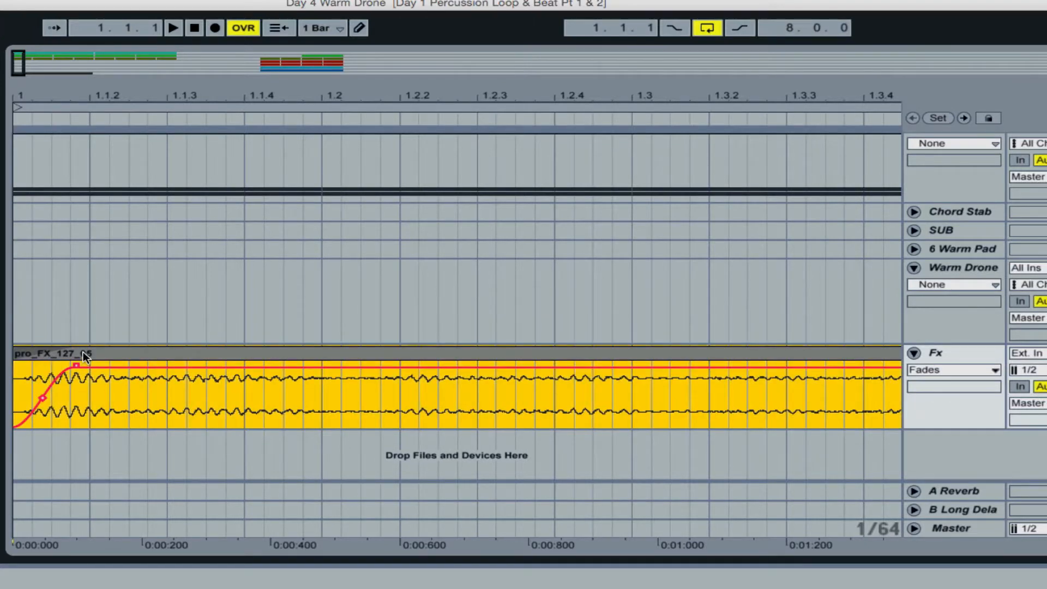
key(super+r)
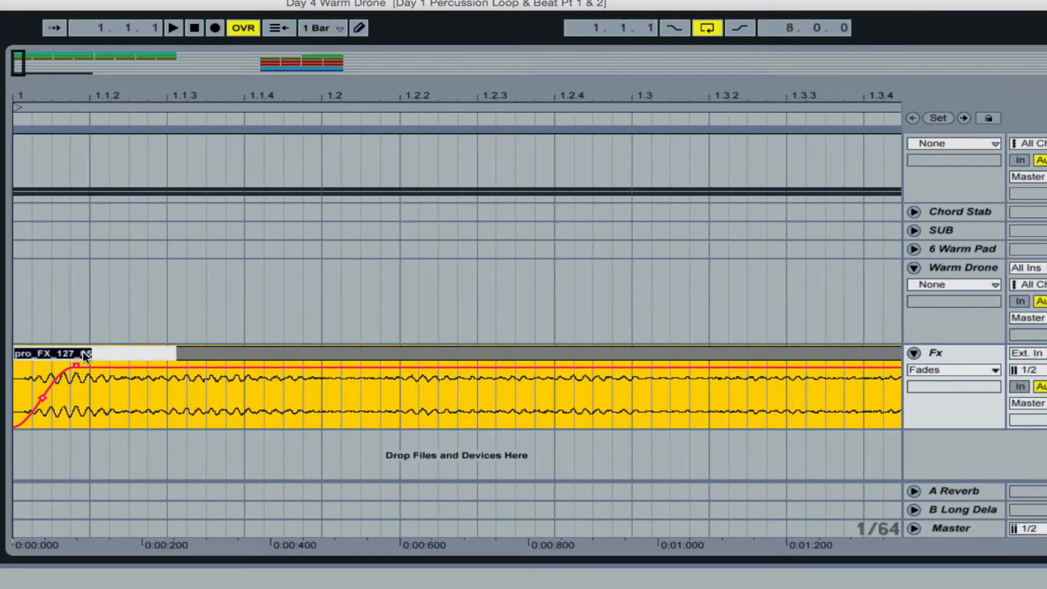
text(Impact)
key(Return)
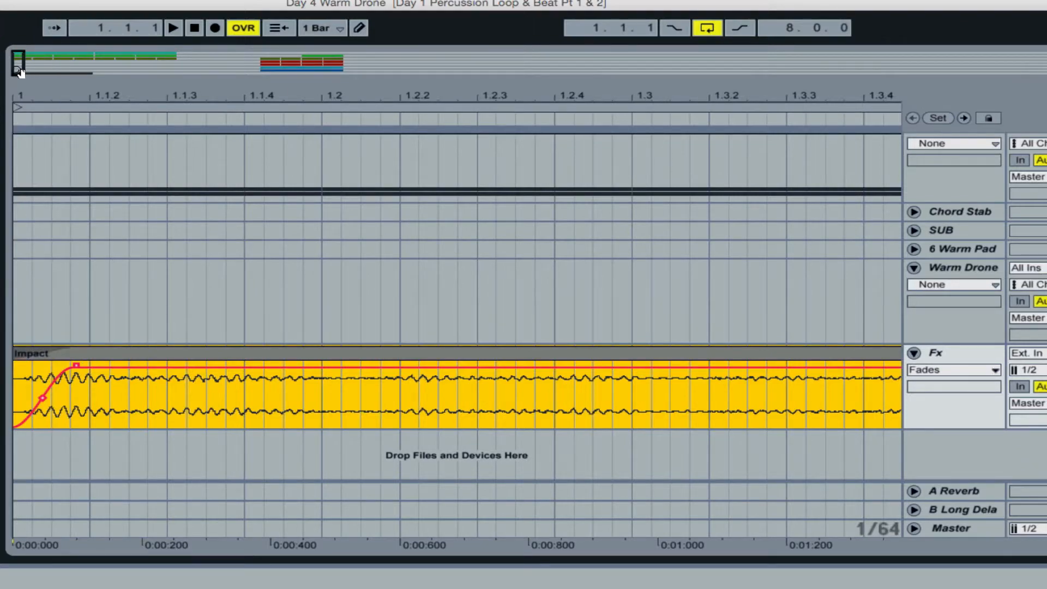
drag(17, 68, 17, 18)
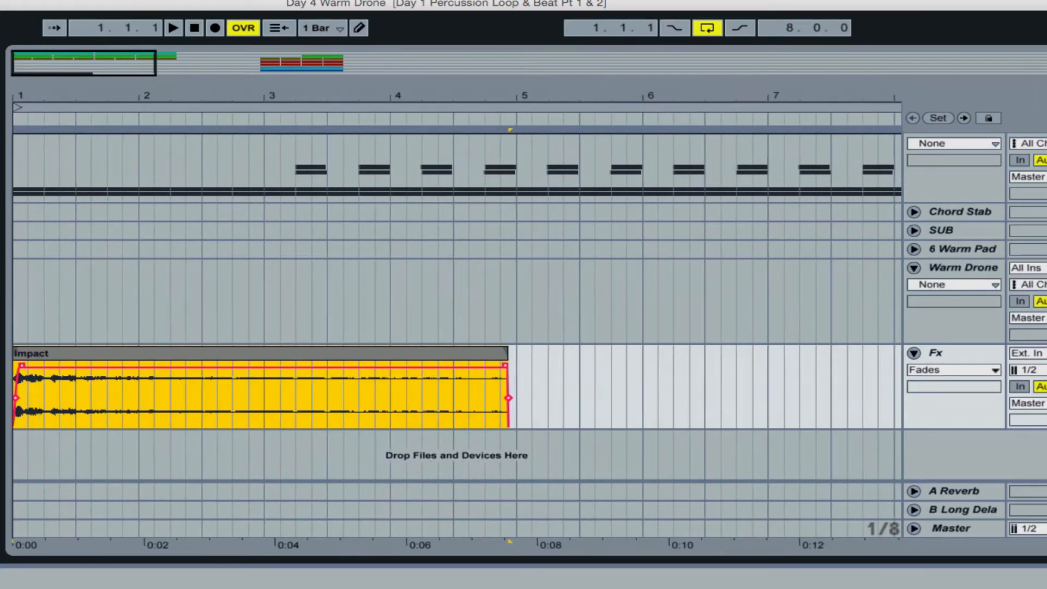
Lower the Fx track's volume to -10.1 dB and set its automation display to None.
drag(975, 354, 975, 390)
click(793, 355)
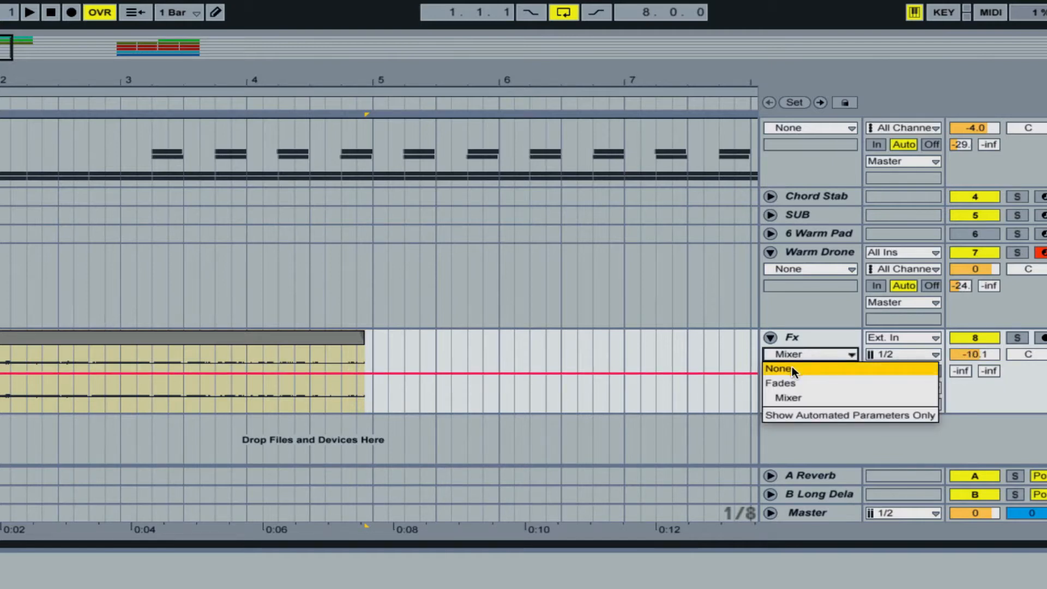
click(791, 366)
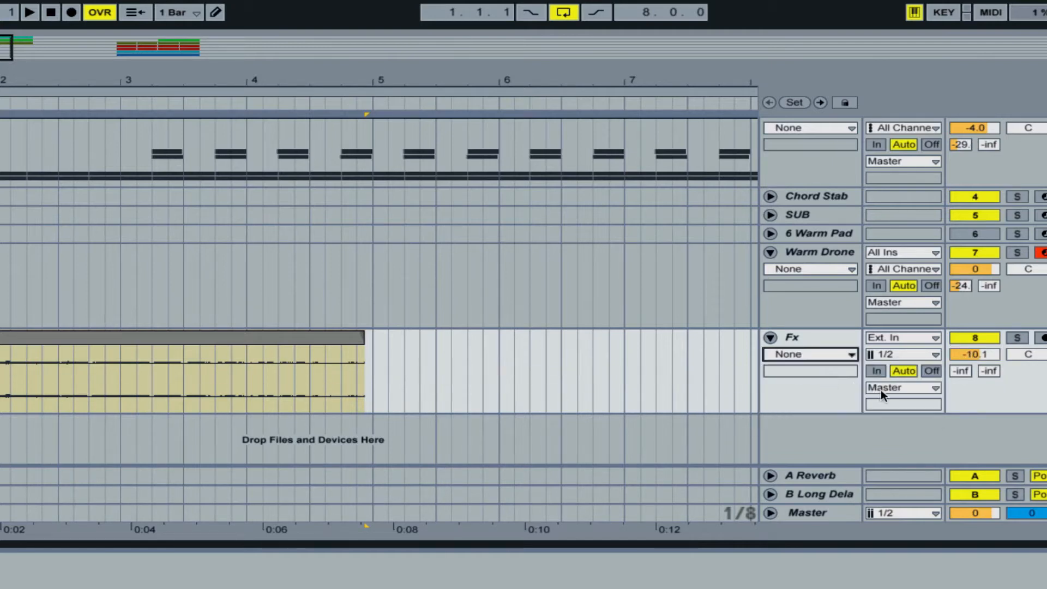
Give the Fx track separate automation lanes for its A-Reverb and B-Long Delay sends, with the A-Reverb lane above B-Long Delay.
click(960, 372)
click(992, 374)
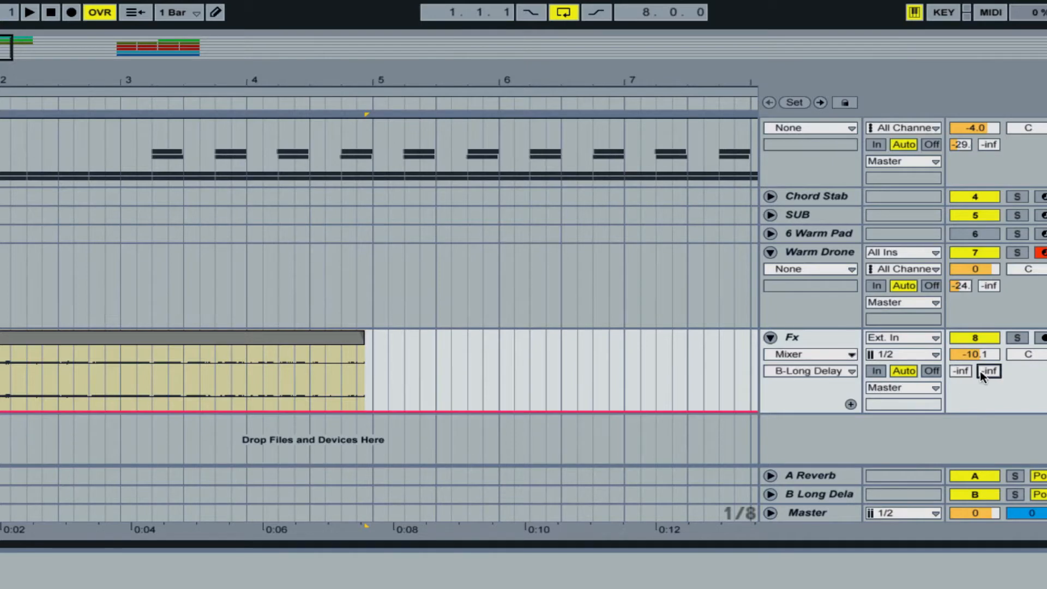
click(961, 371)
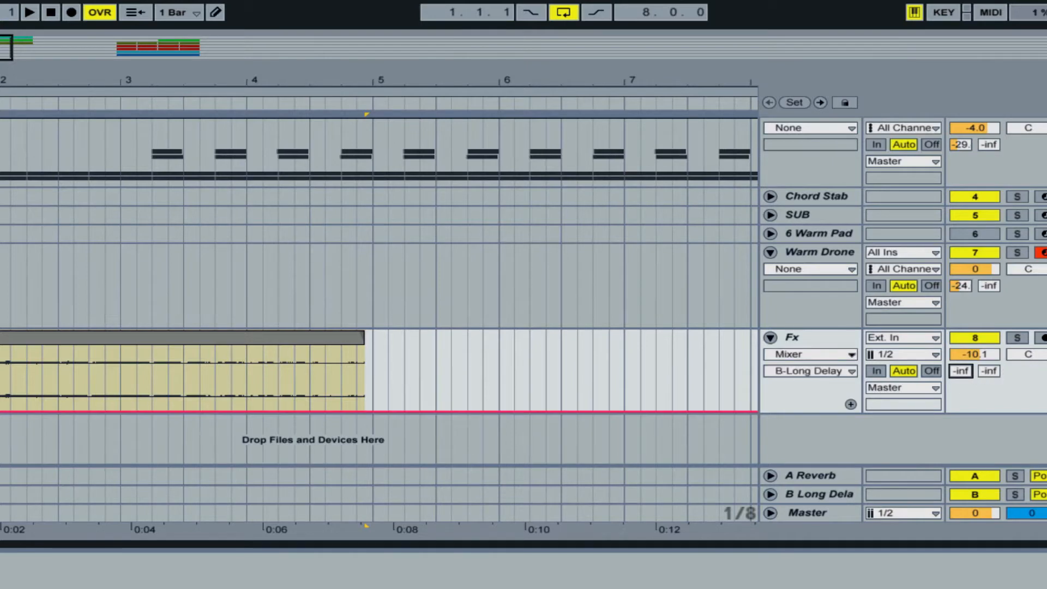
click(850, 404)
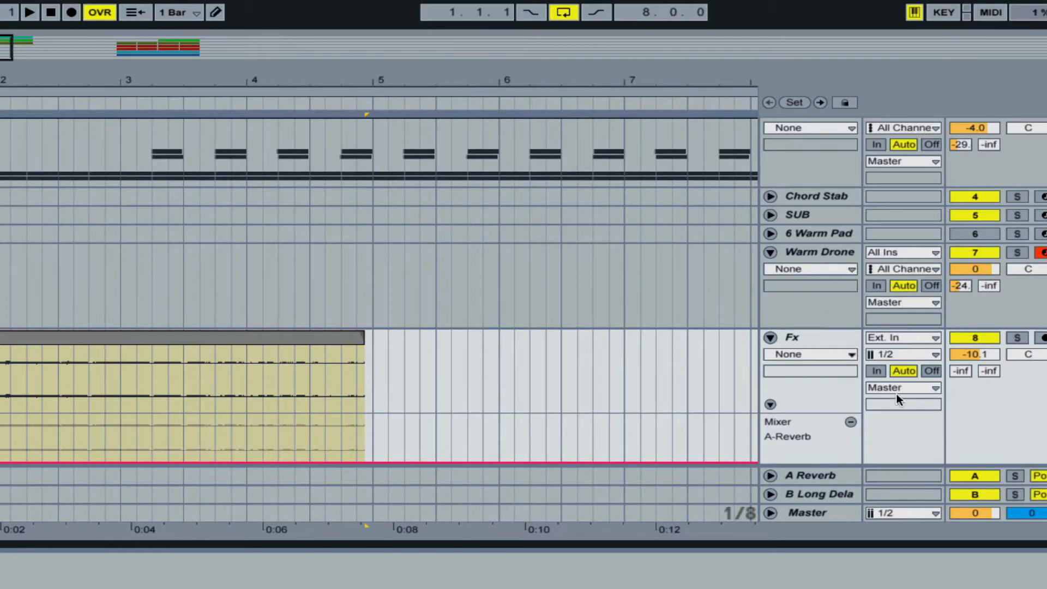
click(986, 374)
click(851, 404)
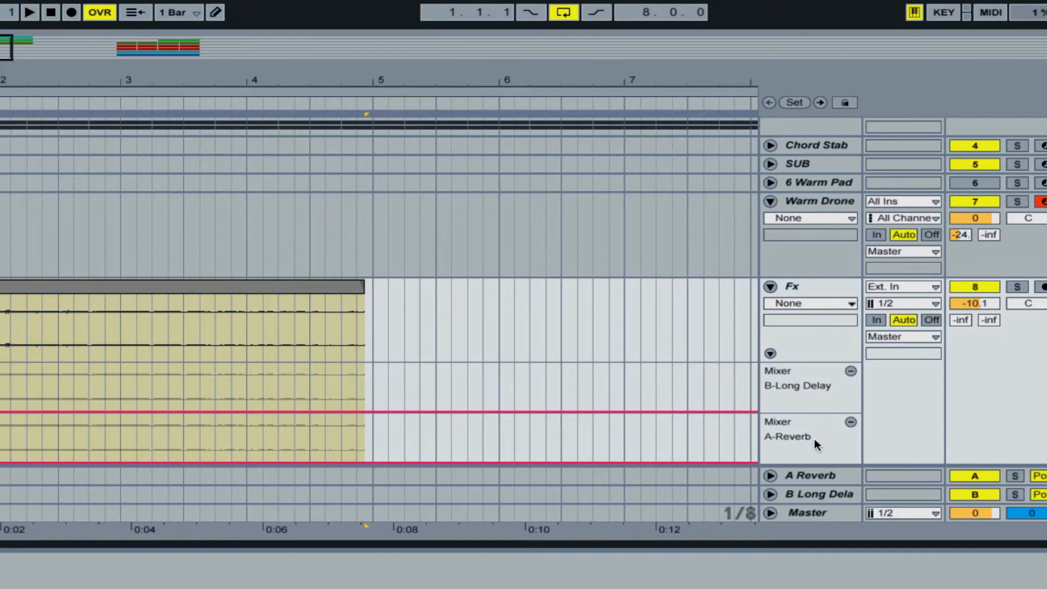
drag(803, 430, 804, 364)
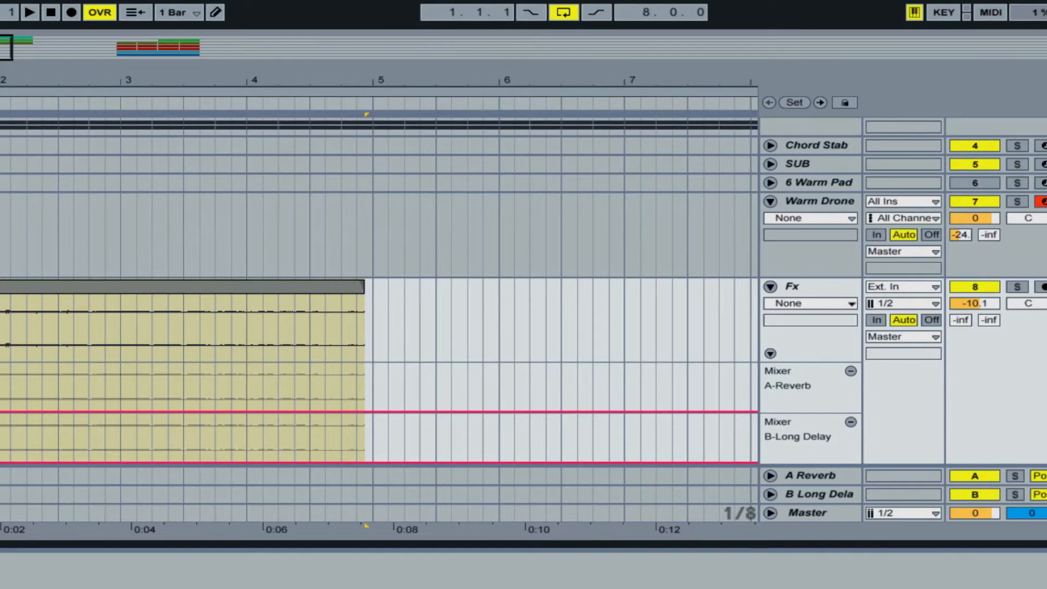
Draw A-Reverb send automation from about -18.8 dB at the Impact clip's start down to minimum near its end, then slightly lower the start level.
key(ctrl+b)
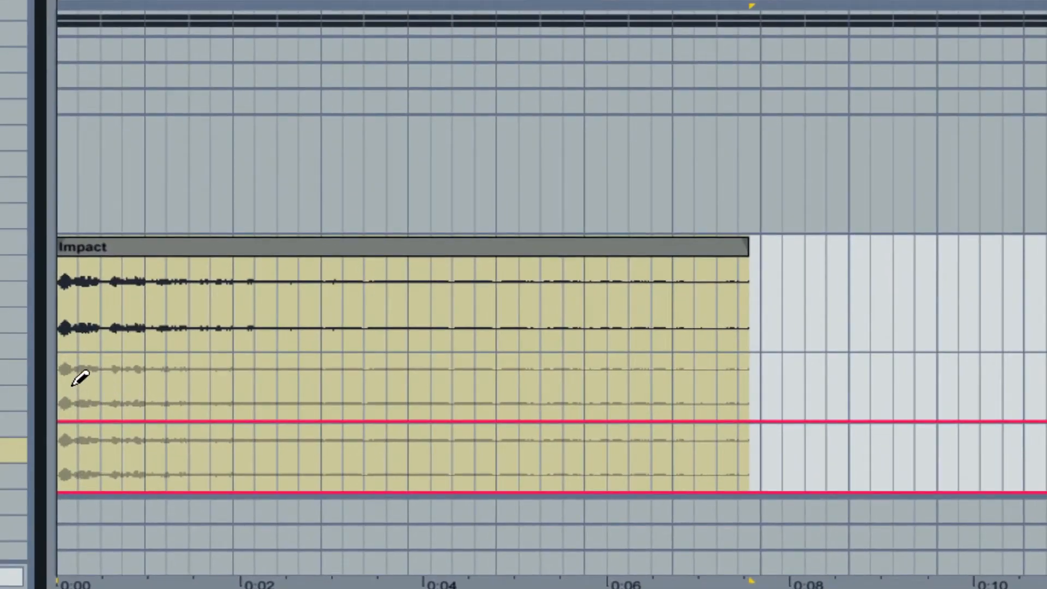
click(73, 385)
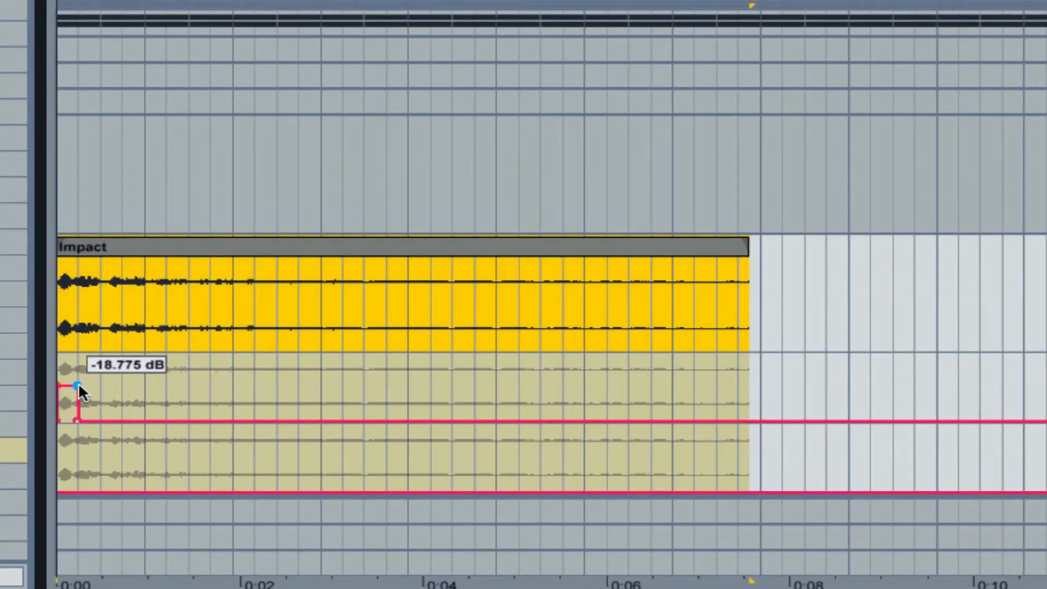
mouse_move(75, 380)
drag(75, 382, 80, 423)
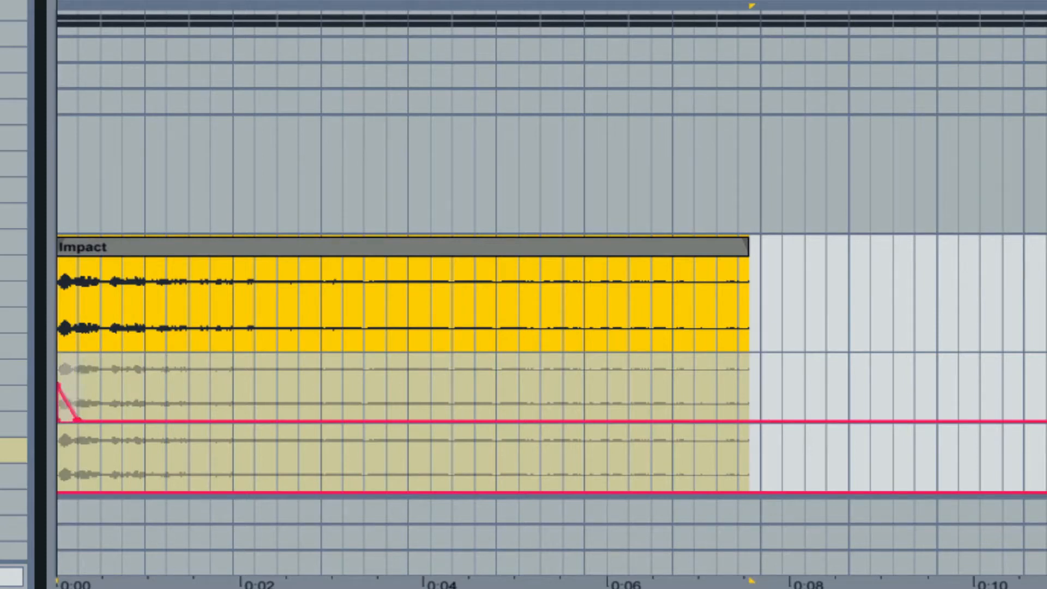
drag(77, 420, 756, 421)
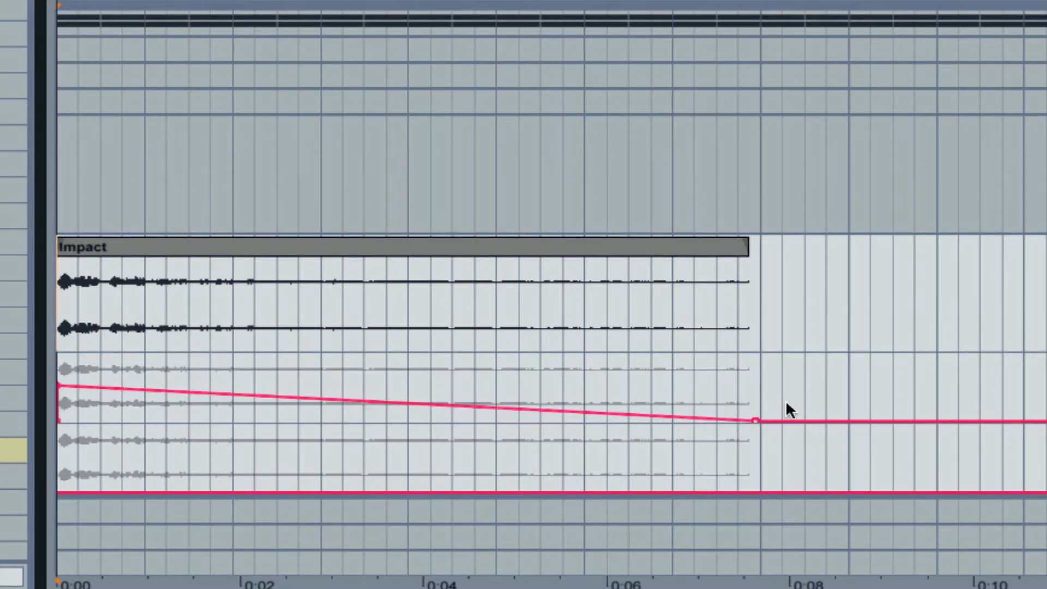
drag(64, 385, 64, 389)
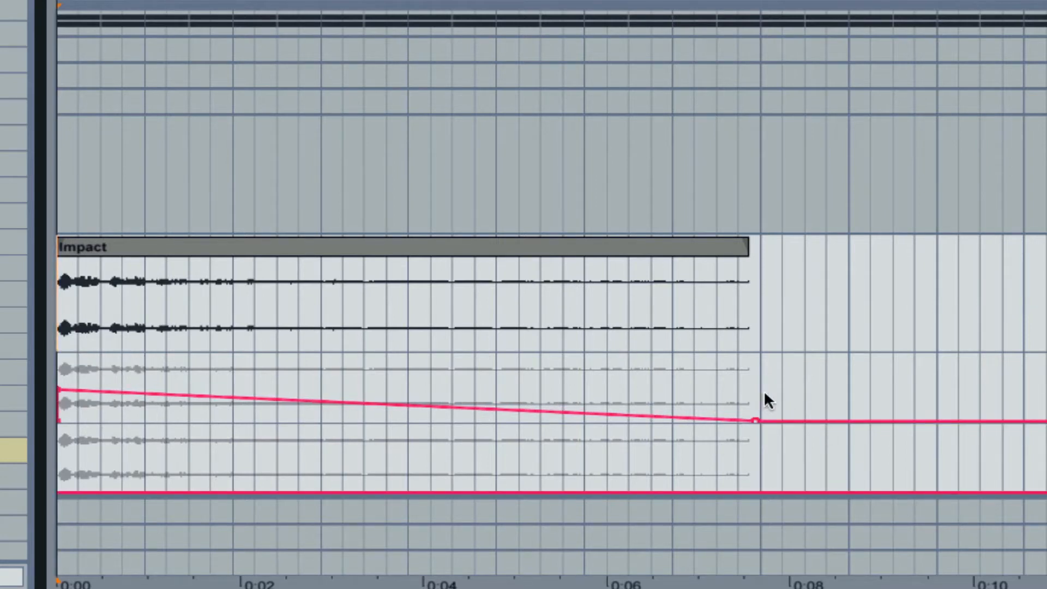
Copy the A-Reverb automation ramp over the first four bars into the B-Long Delay lane at the arrangement start.
drag(762, 400, 52, 397)
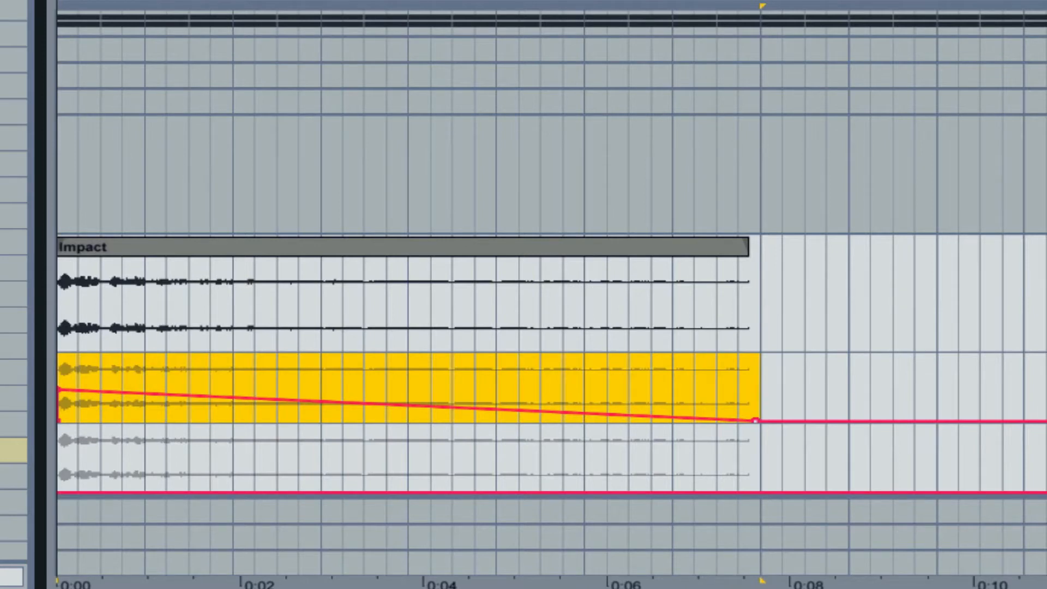
click(62, 445)
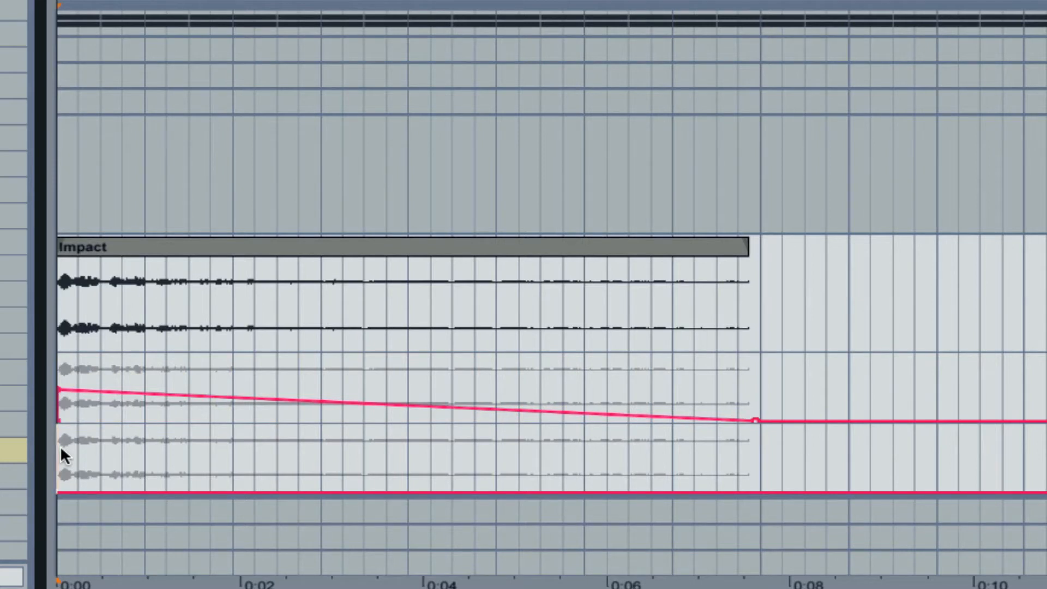
key(ctrl+v)
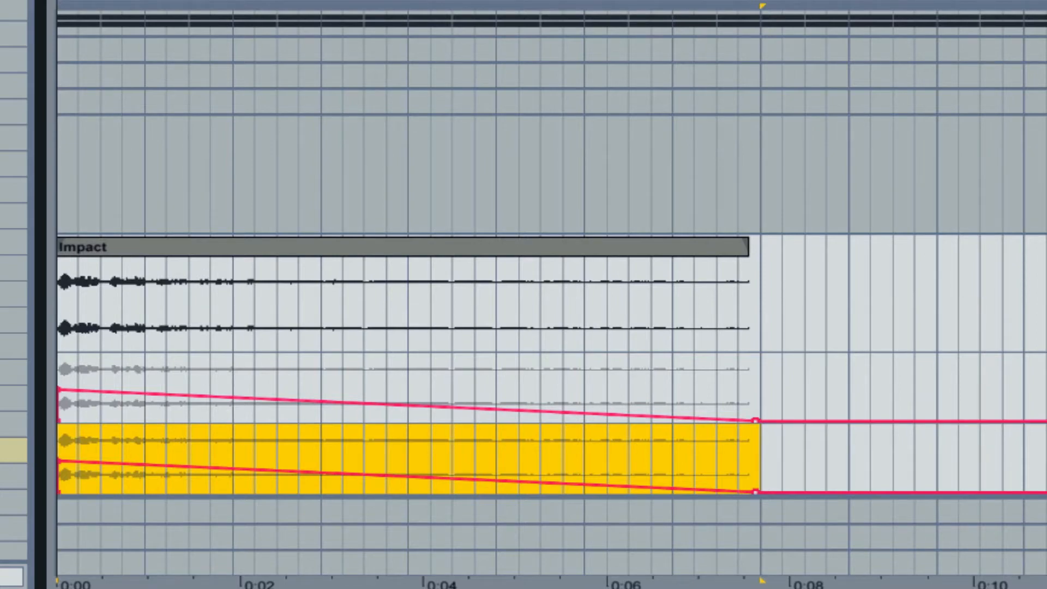
Play the looped intro from bar 1 to hear the Impact clip with its sends, and stop playback.
drag(218, 23, 219, 4)
scroll(250, 93, up, 2)
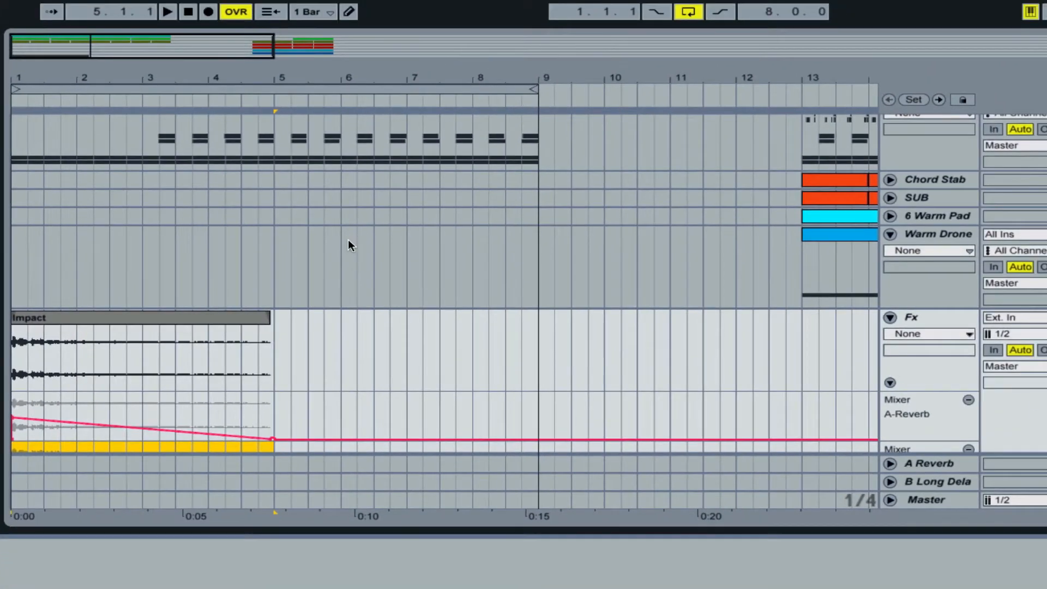
scroll(348, 239, up, 3)
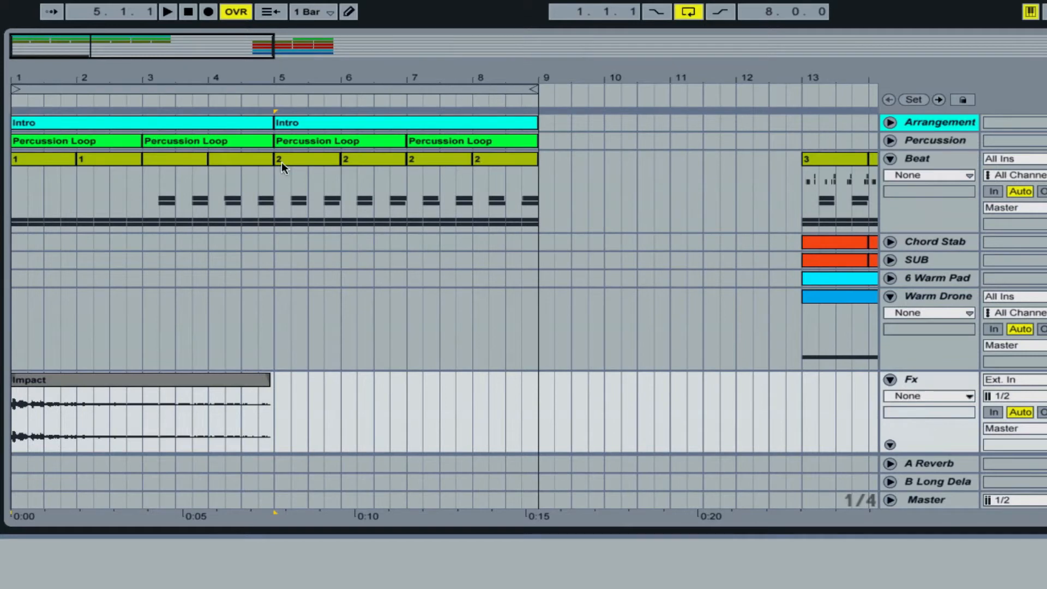
click(187, 13)
key(space)
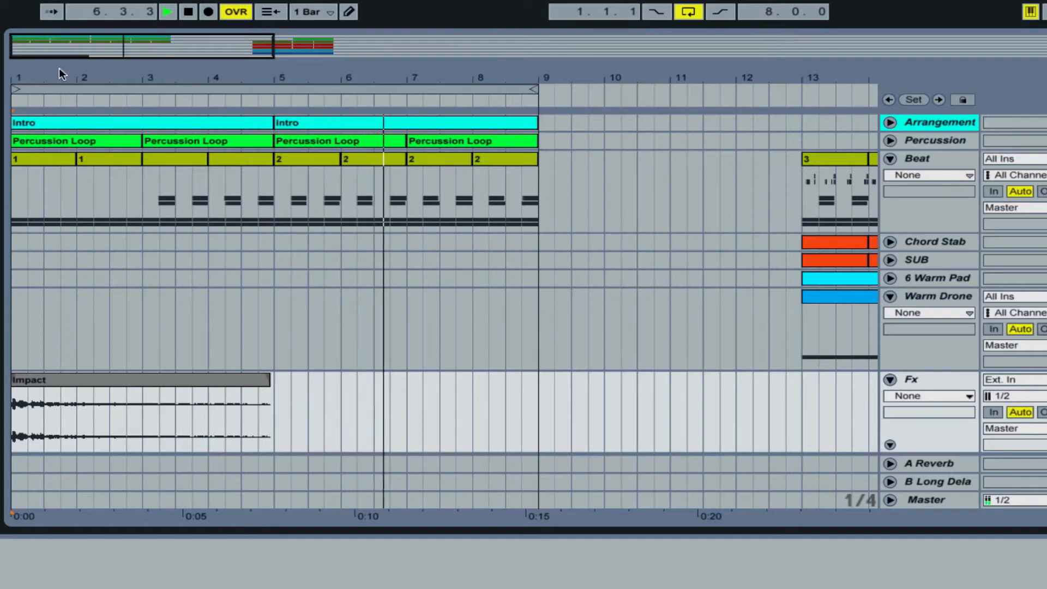
key(space)
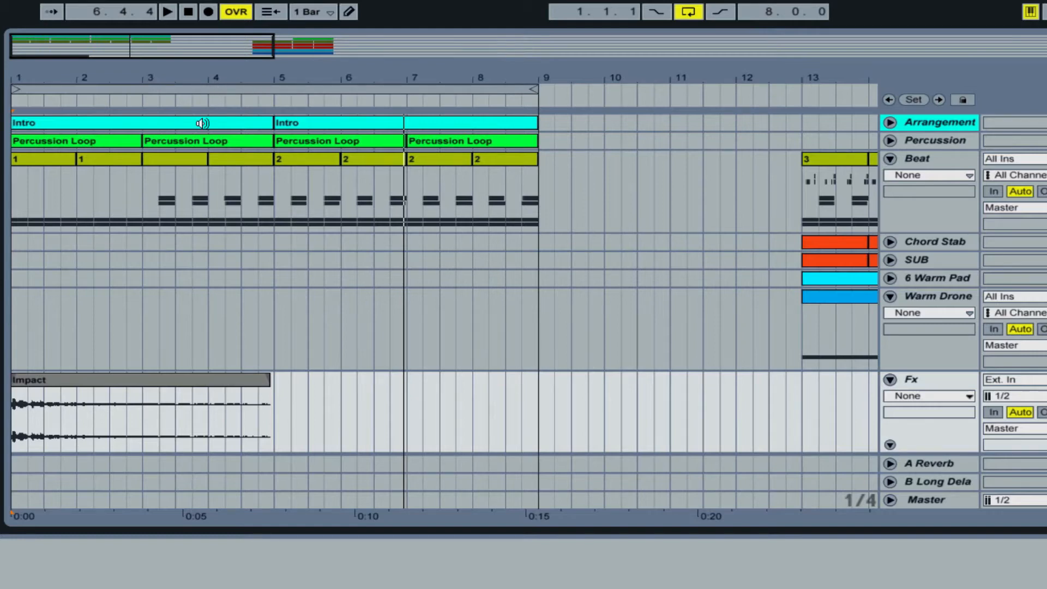
Replace the two Beat clips in bars 3 and 4 with copies of the "1" clips from bars 1 and 2.
click(196, 163)
shift+click(230, 160)
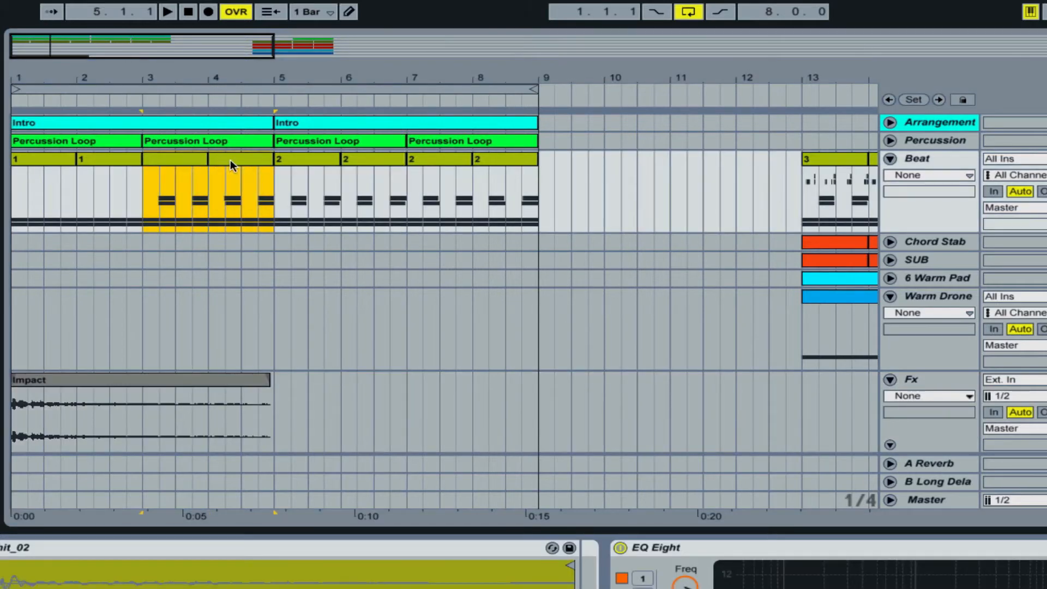
key(Delete)
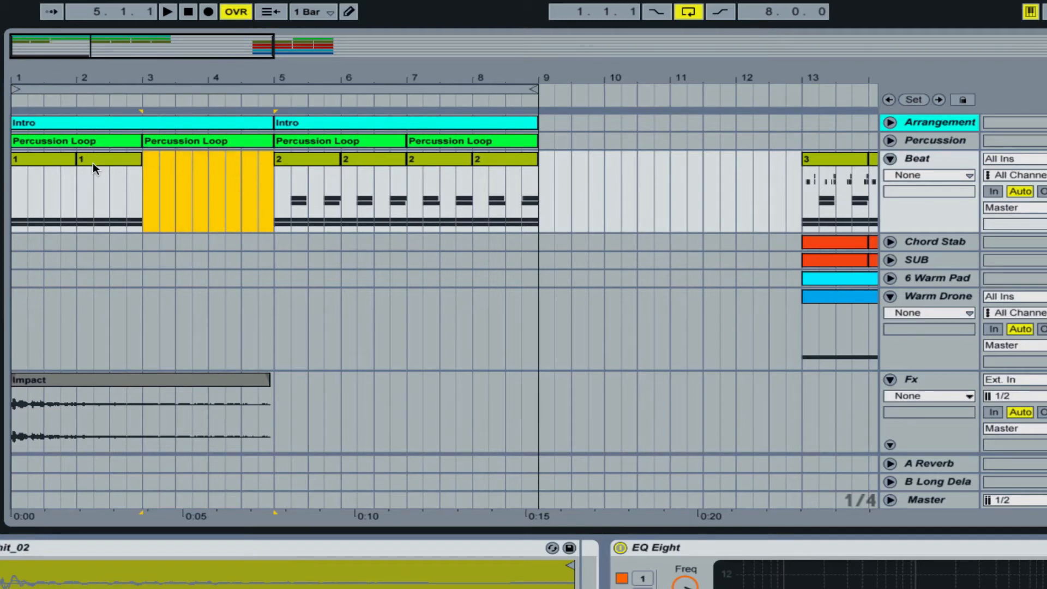
click(92, 161)
shift+click(41, 160)
drag(40, 160, 186, 163)
click(400, 316)
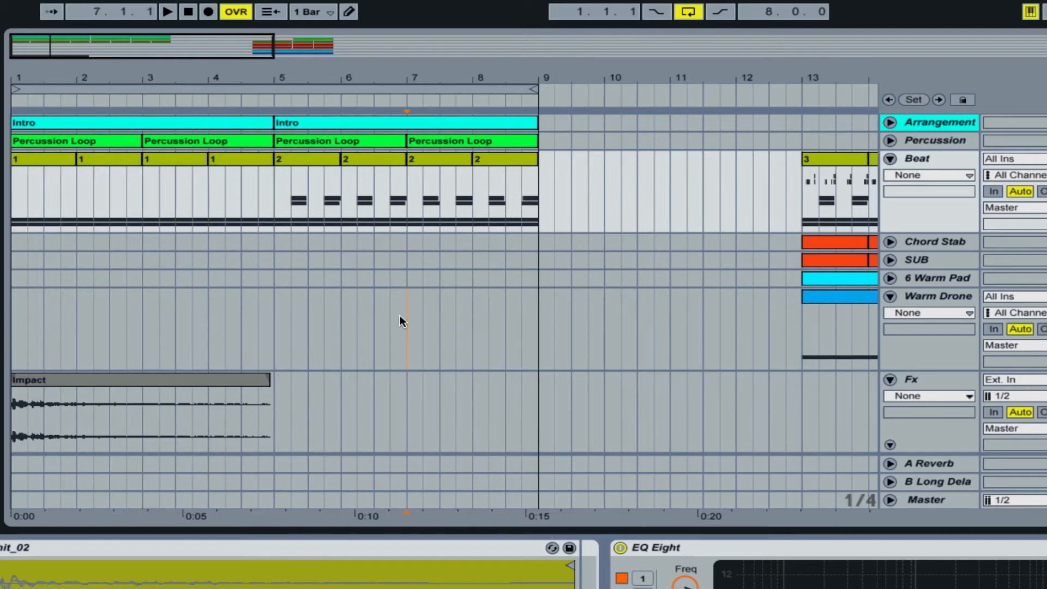
Add an Auto Filter to the Fx track, switch it to high-pass, and set its cutoff to 207 Hz.
click(947, 381)
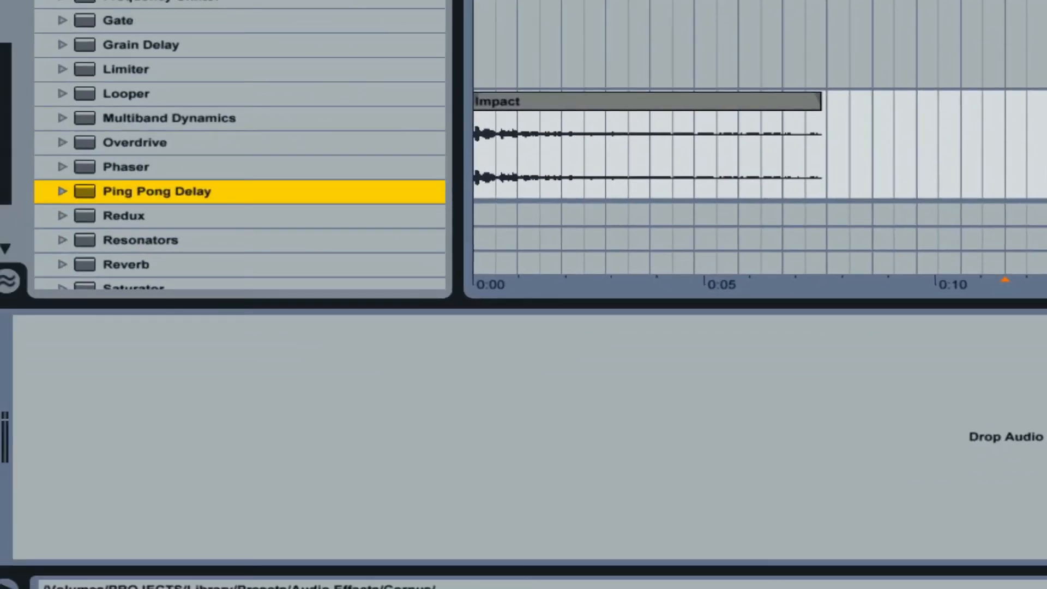
scroll(240, 147, up, 4)
drag(131, 0, 512, 130)
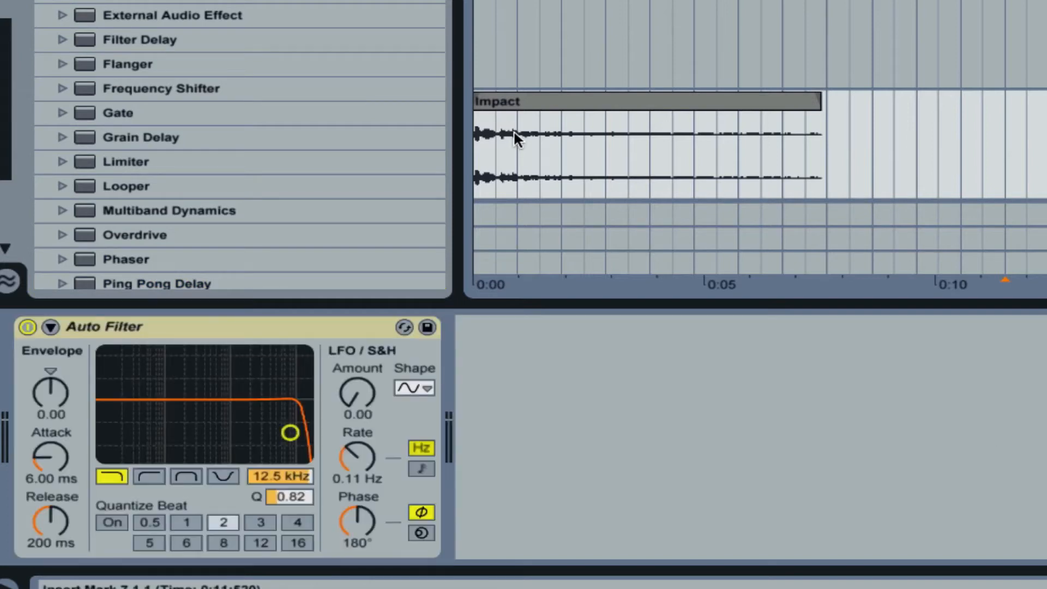
click(160, 477)
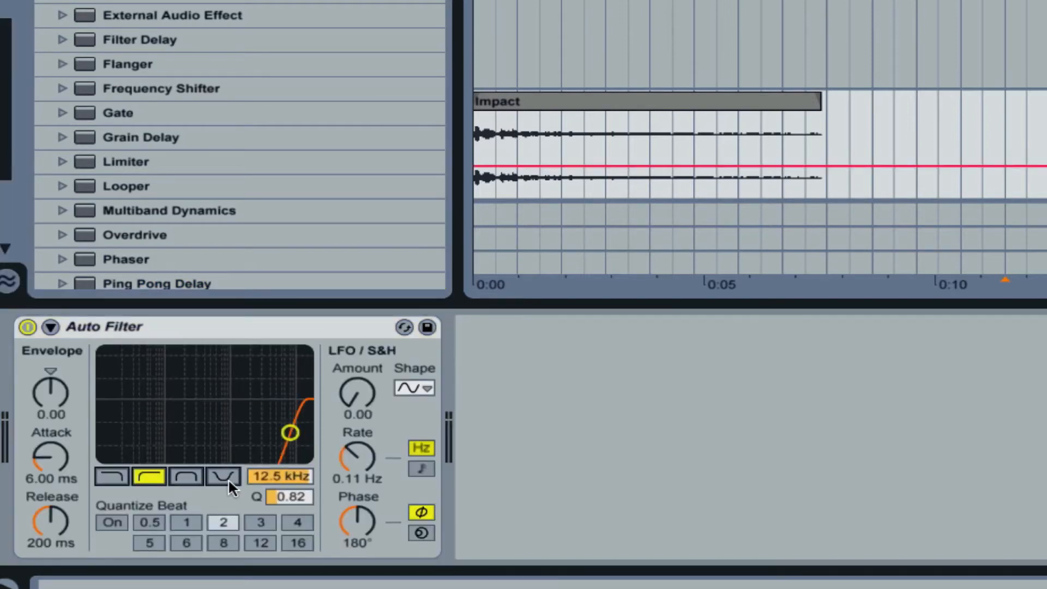
drag(280, 476, 280, 584)
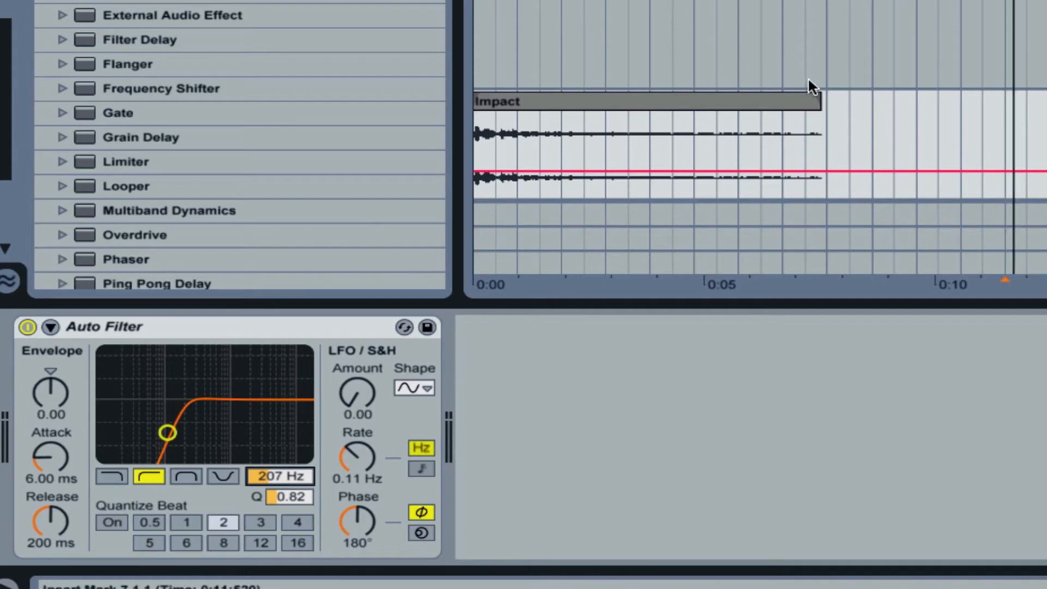
Select the Impact clip and play the intro from bar 1 to hear the filtered effect.
click(674, 106)
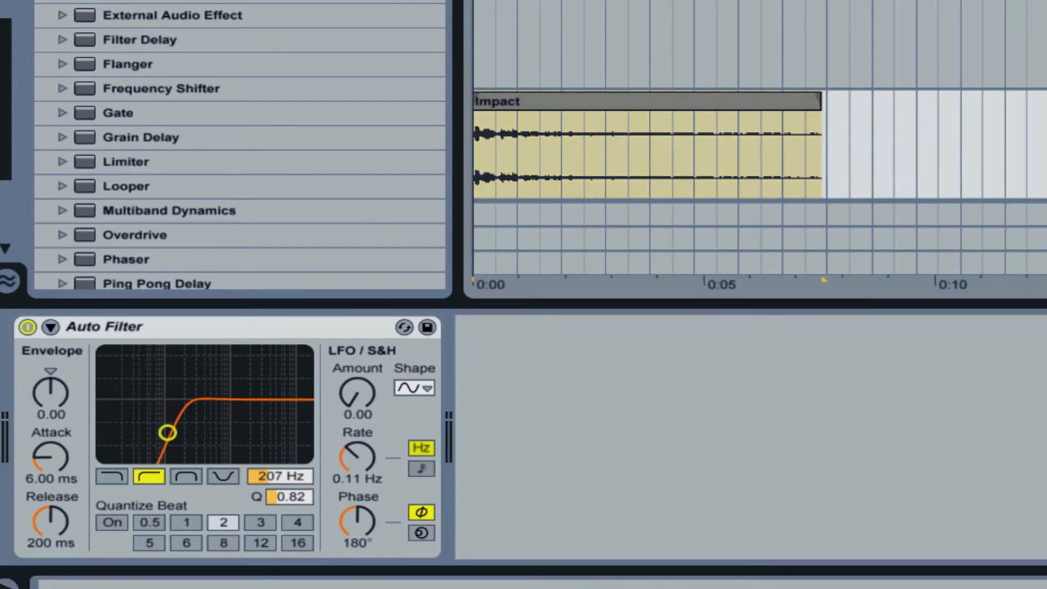
key(XF86AudioRaiseVolume)
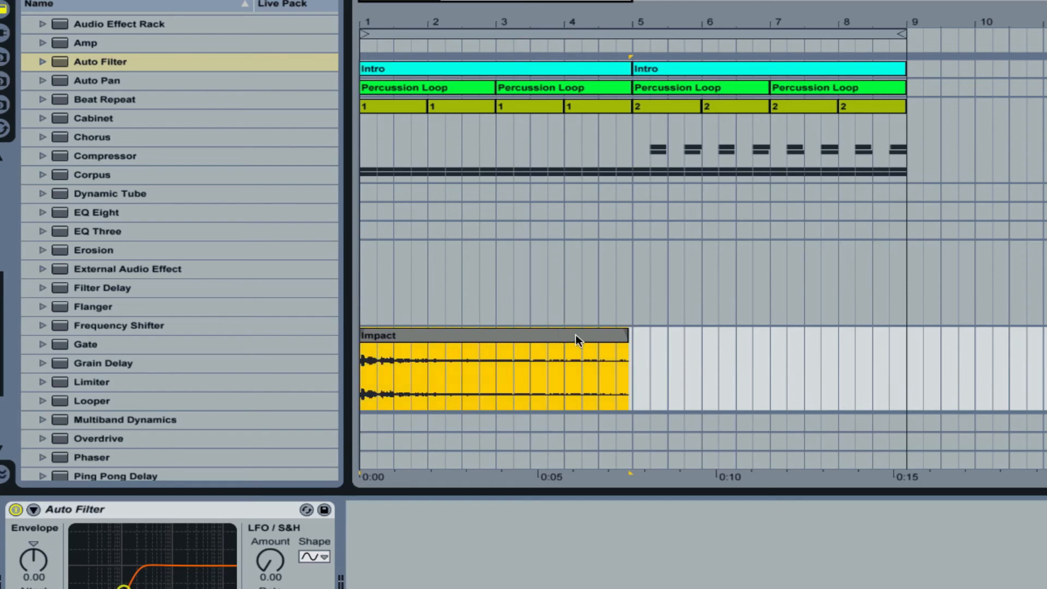
key(space)
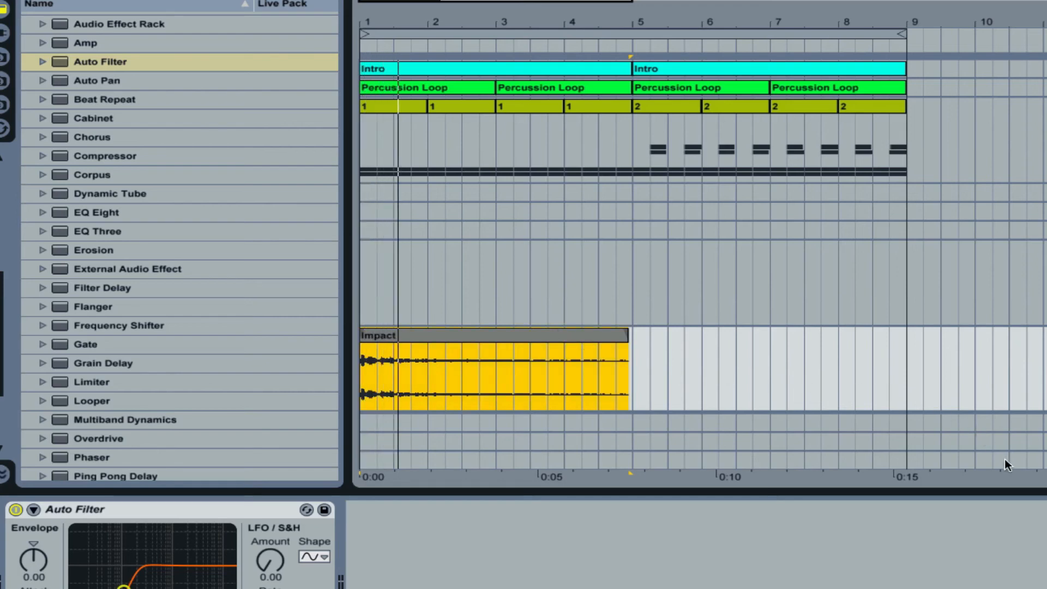